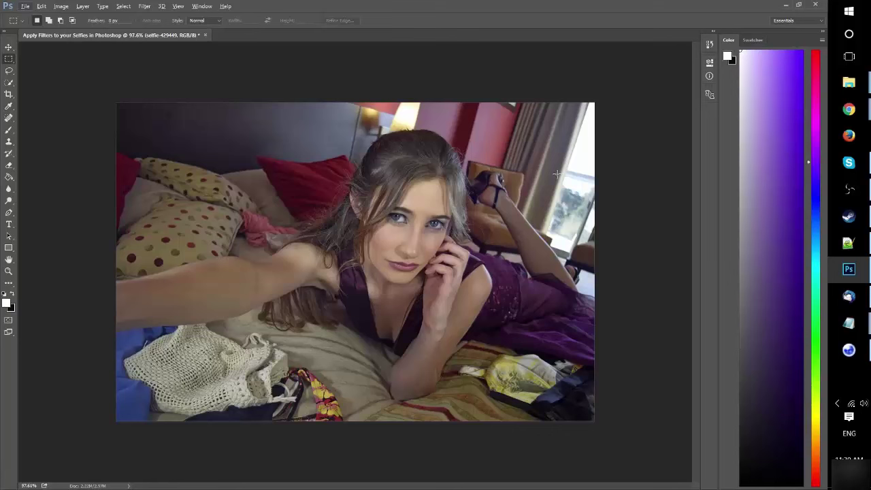
Step: Switch the right panel to Swatches and bring up the Filter menu
{"action": "left_click", "coordinate": [753, 40]}
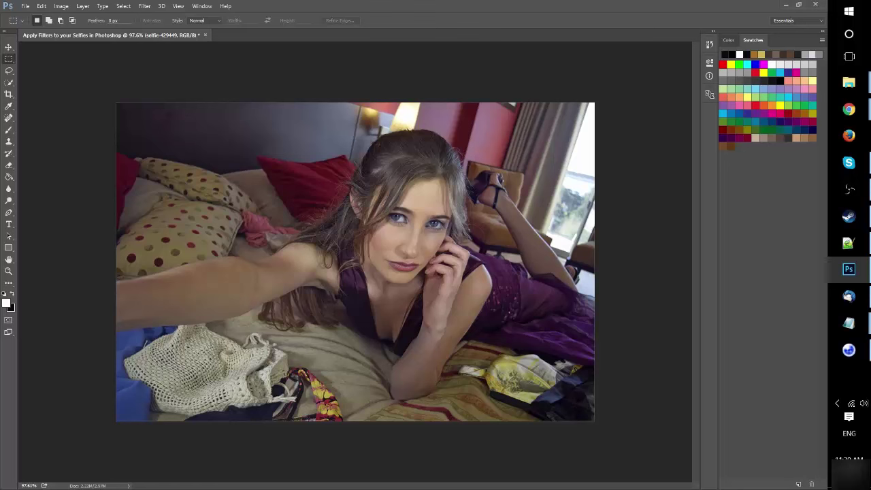
{"action": "left_click", "coordinate": [146, 7]}
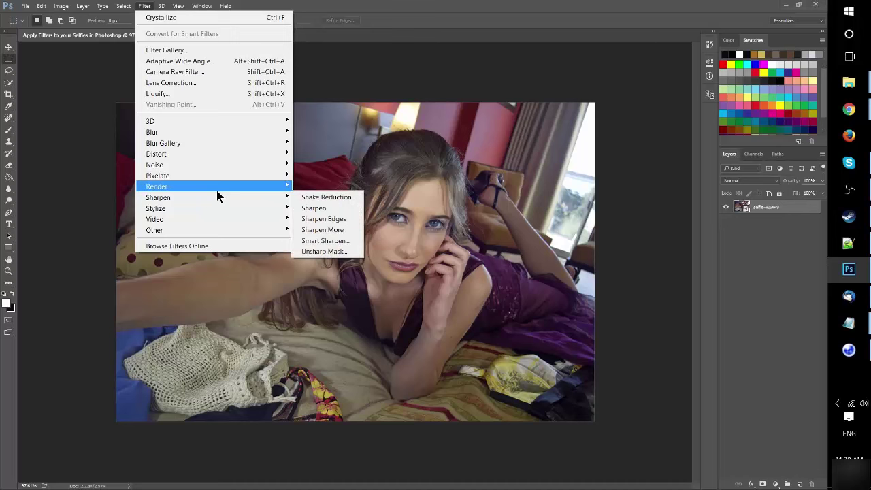
Step: Undo a trial Clouds render, then add Layer 1 below the selfie and fill it with Clouds
{"action": "mouse_move", "coordinate": [157, 187]}
{"action": "left_click", "coordinate": [314, 220]}
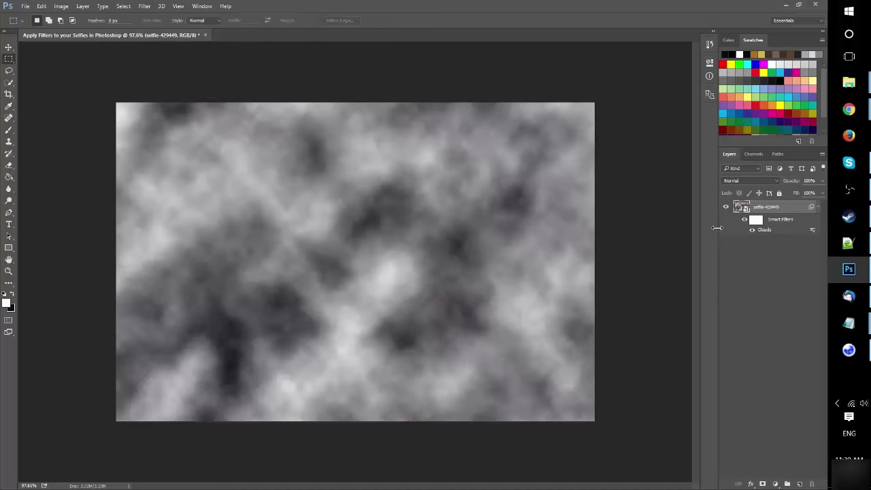
{"action": "key", "text": "ctrl+z"}
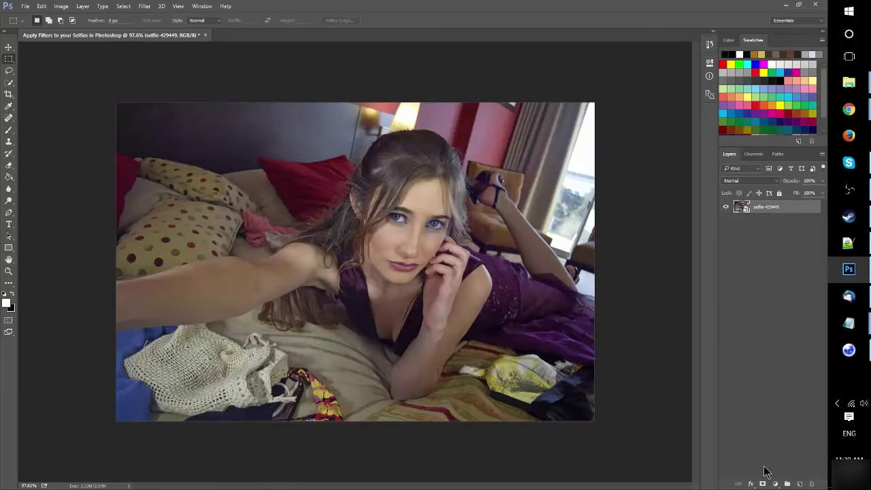
{"action": "left_click", "coordinate": [799, 483]}
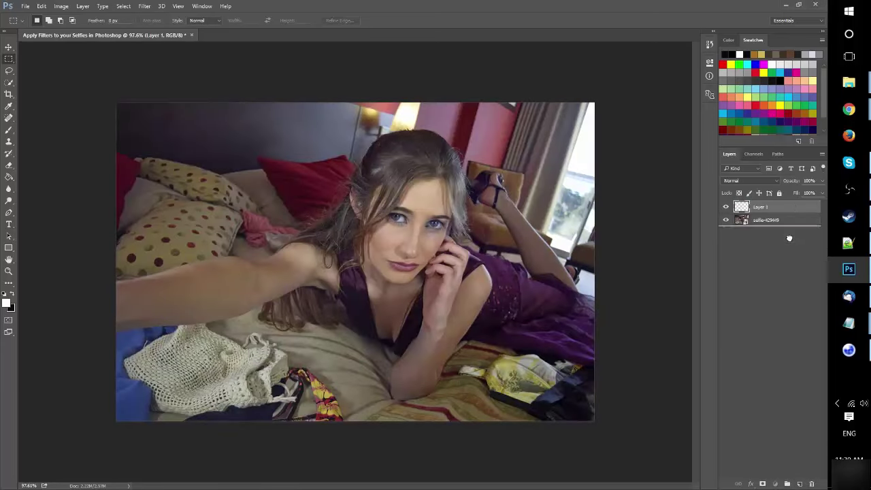
{"action": "left_click_drag", "start_coordinate": [794, 207], "coordinate": [791, 226]}
{"action": "left_click", "coordinate": [176, 7]}
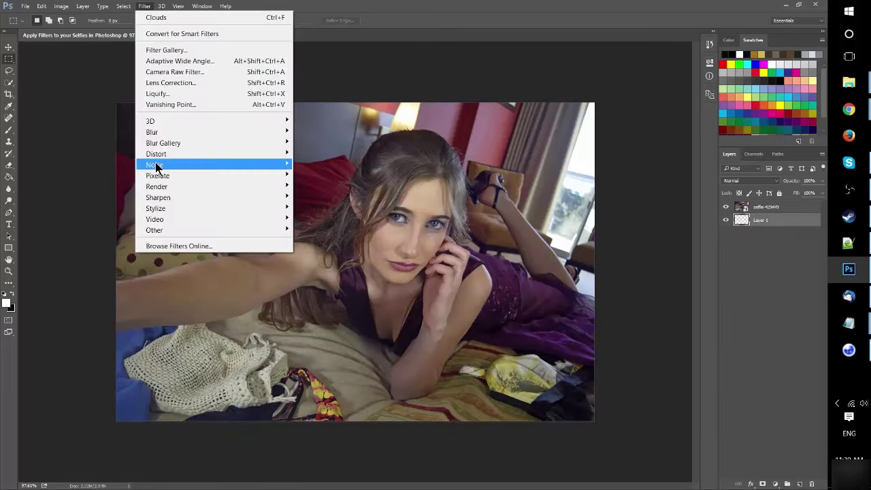
{"action": "mouse_move", "coordinate": [157, 186]}
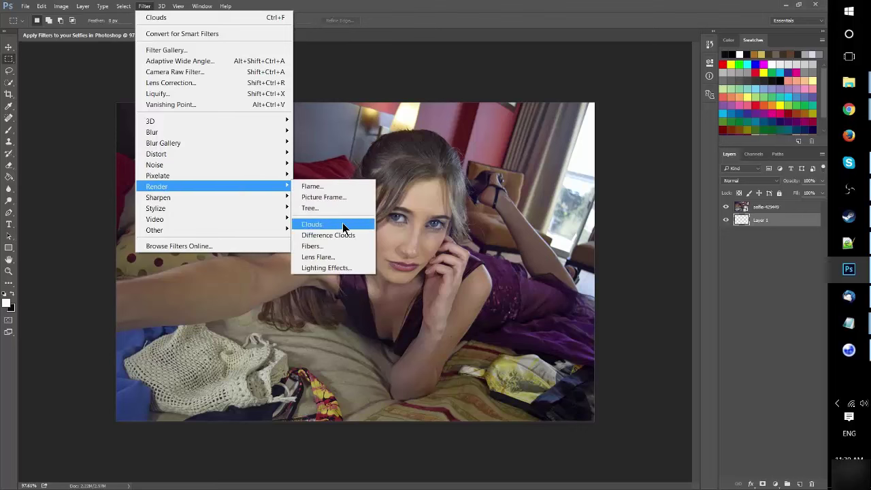
{"action": "left_click", "coordinate": [340, 223]}
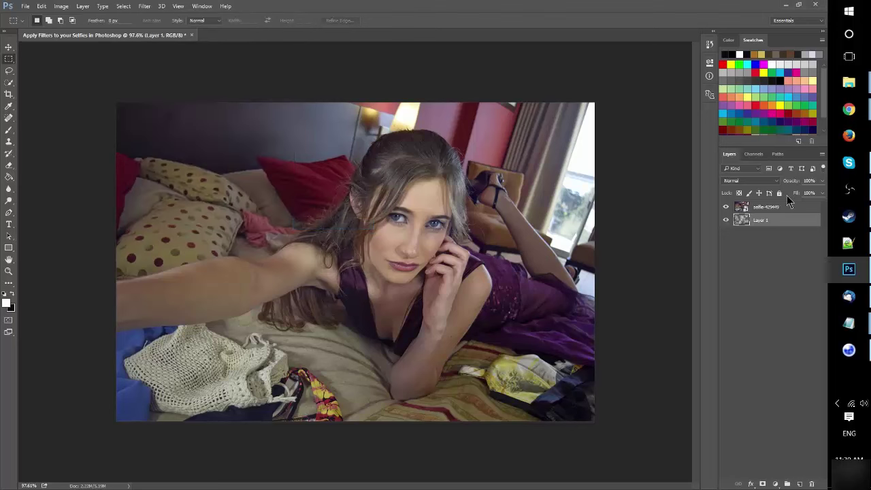
Step: Move the clouds layer above the selfie and try opacities of 20% and 30%
{"action": "left_click_drag", "start_coordinate": [794, 222], "coordinate": [795, 209]}
{"action": "left_click", "coordinate": [809, 180]}
{"action": "type", "text": "20"}
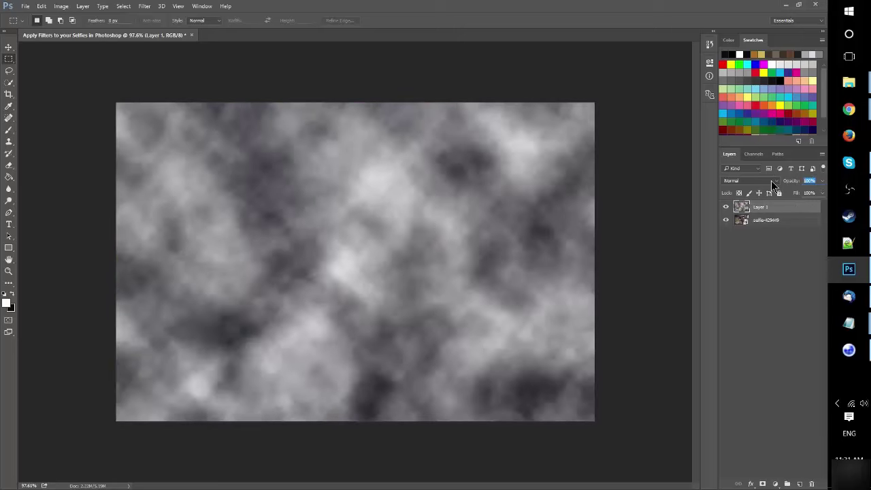
{"action": "key", "text": "Return"}
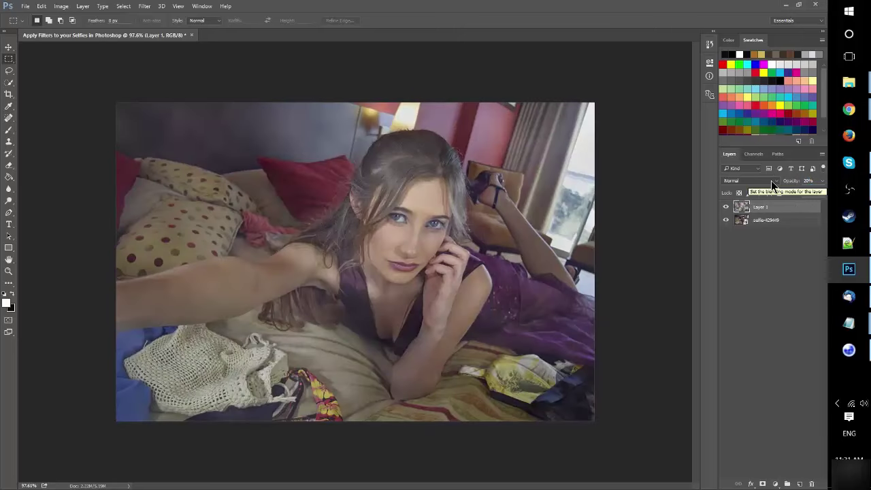
{"action": "left_click", "coordinate": [804, 181]}
{"action": "type", "text": "30"}
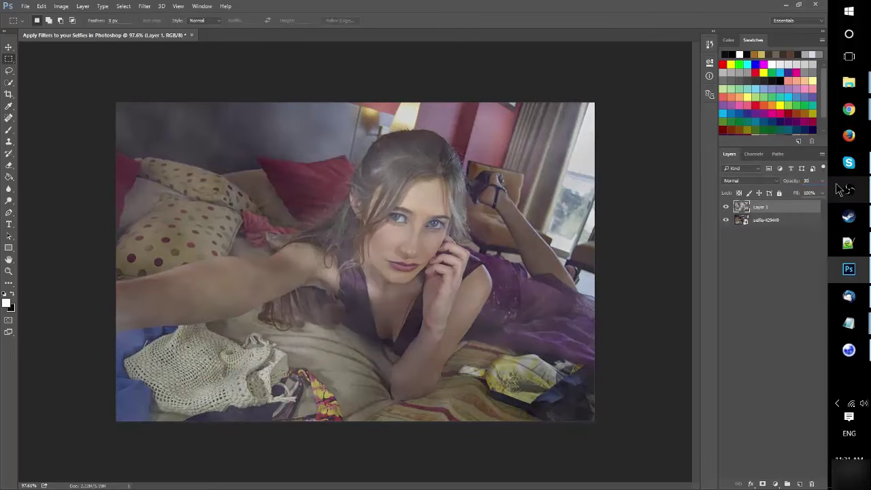
{"action": "left_click", "coordinate": [769, 360]}
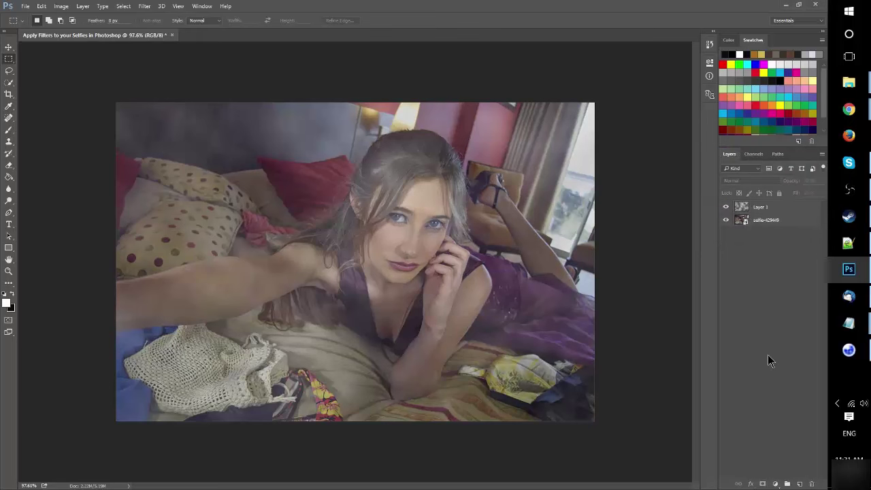
Step: Set the clouds layer to 50% opacity and hide it
{"action": "left_click", "coordinate": [815, 207]}
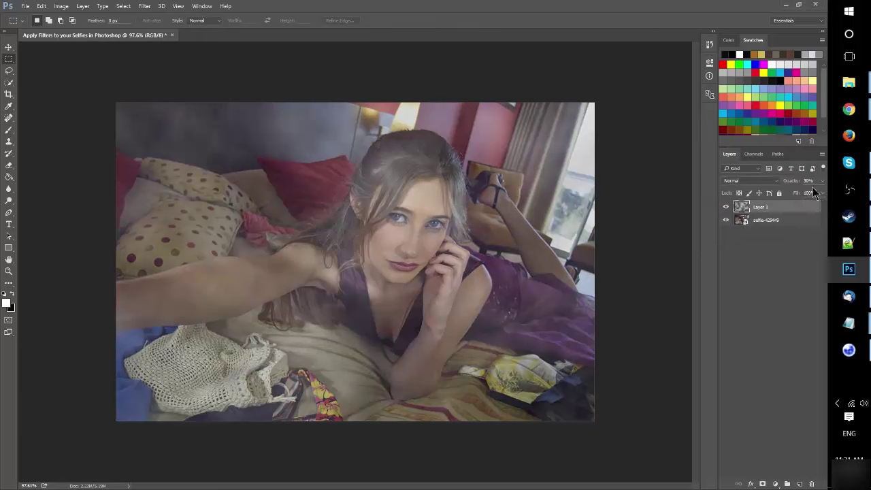
{"action": "left_click", "coordinate": [809, 180]}
{"action": "type", "text": "50"}
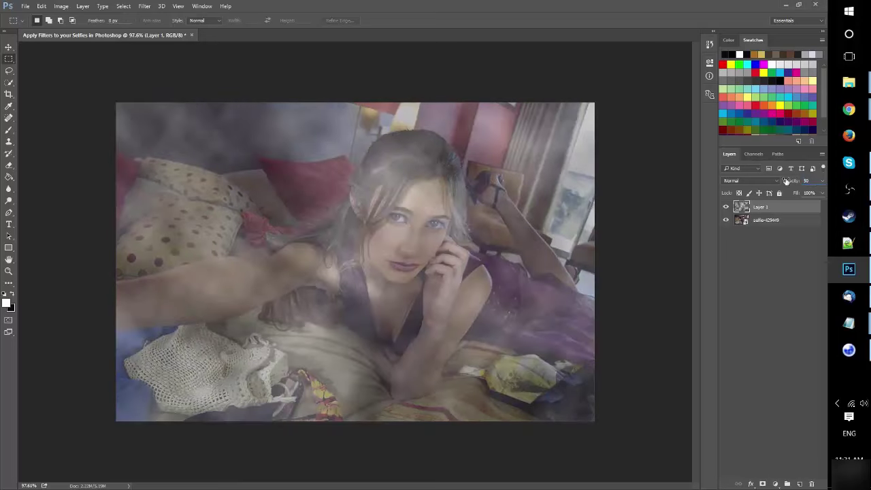
{"action": "left_click", "coordinate": [768, 269]}
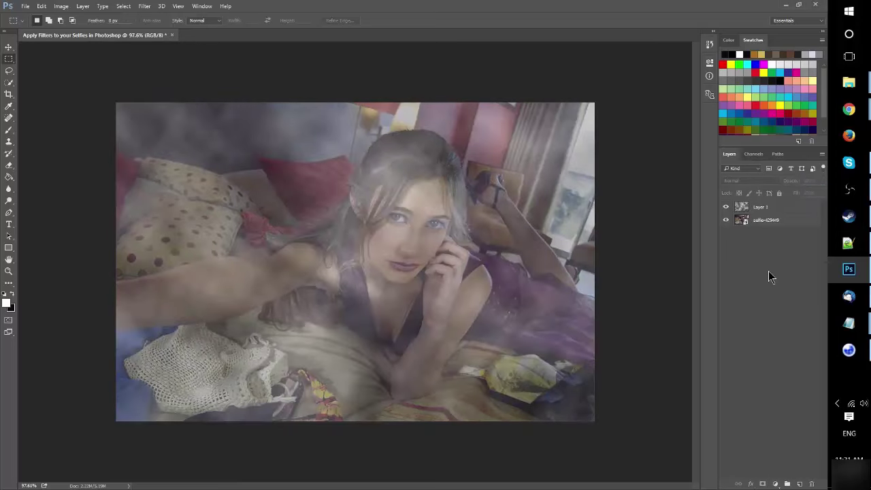
{"action": "left_click", "coordinate": [769, 207]}
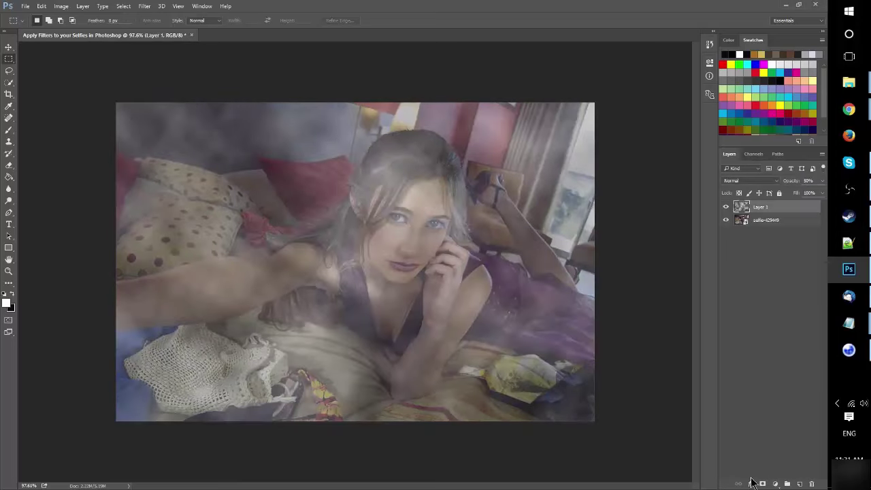
{"action": "left_click", "coordinate": [725, 207]}
{"action": "left_click", "coordinate": [145, 6]}
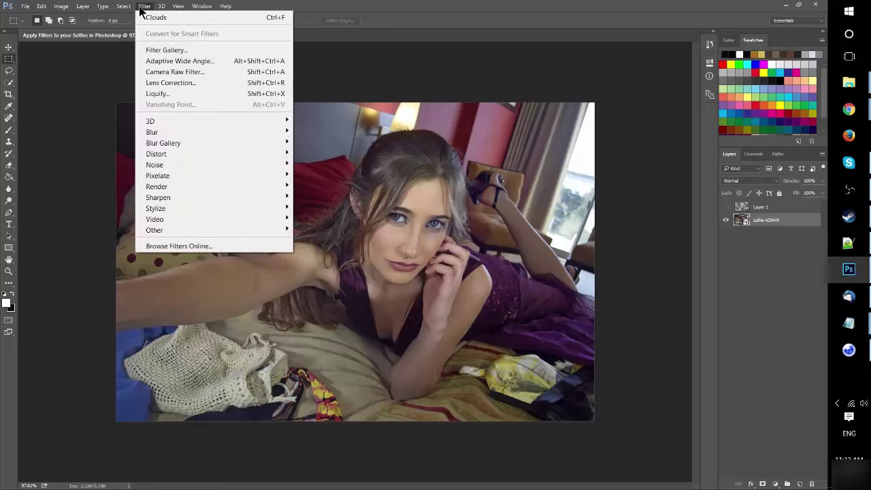
{"action": "mouse_move", "coordinate": [157, 186]}
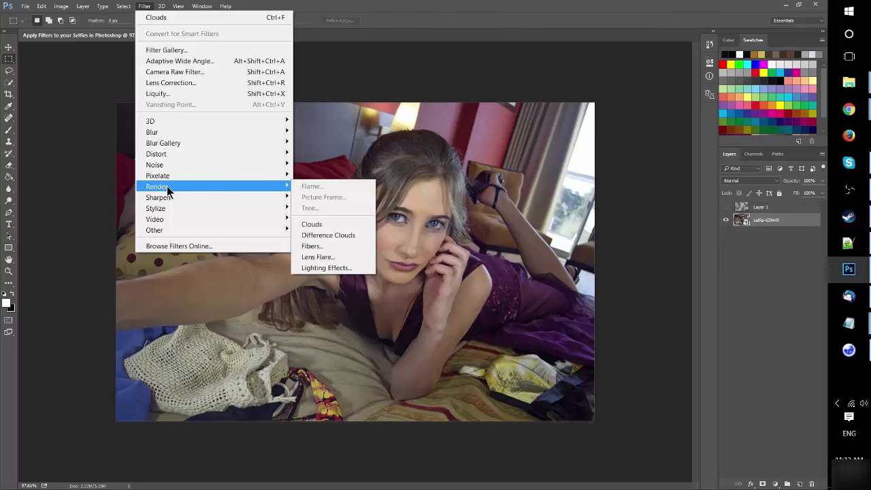
Step: Apply a Movie Prime lens flare at 123% brightness with its centre moved lower
{"action": "left_click", "coordinate": [324, 256]}
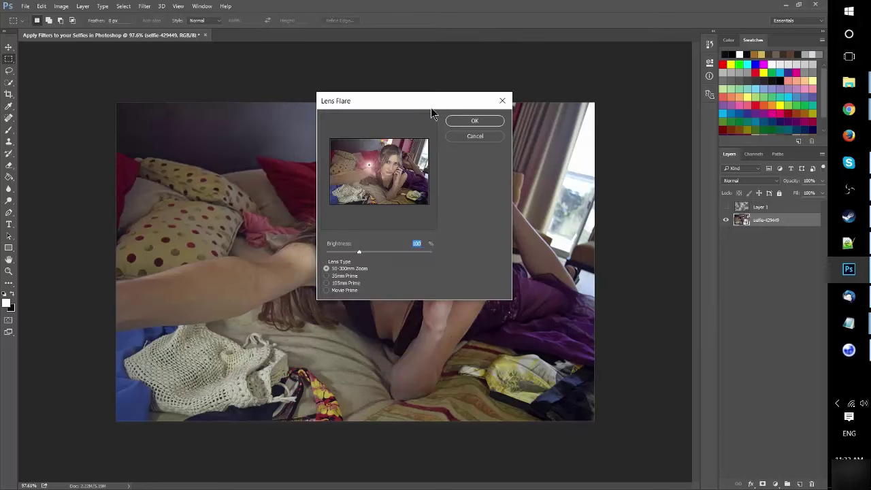
{"action": "mouse_move", "coordinate": [431, 107]}
{"action": "left_mouse_down"}
{"action": "mouse_move", "coordinate": [565, 128]}
{"action": "mouse_move", "coordinate": [659, 154]}
{"action": "left_mouse_up"}
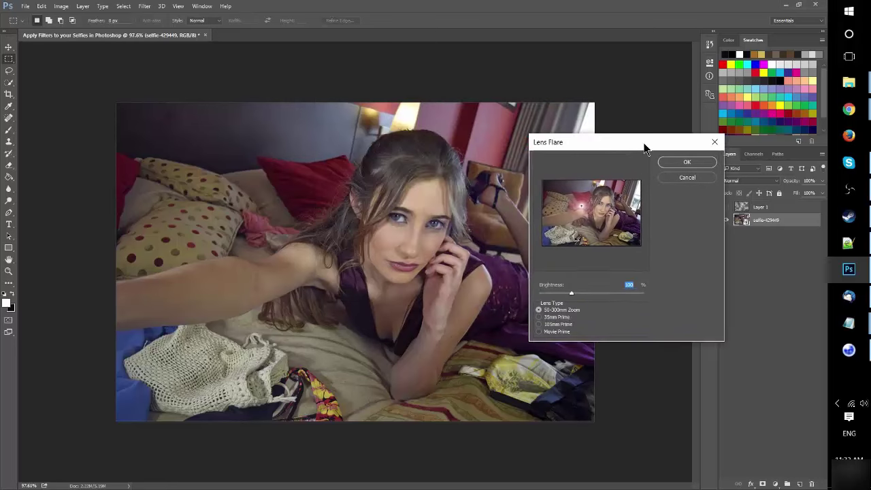
{"action": "left_click", "coordinate": [548, 321]}
{"action": "left_click", "coordinate": [551, 329]}
{"action": "left_click", "coordinate": [554, 336]}
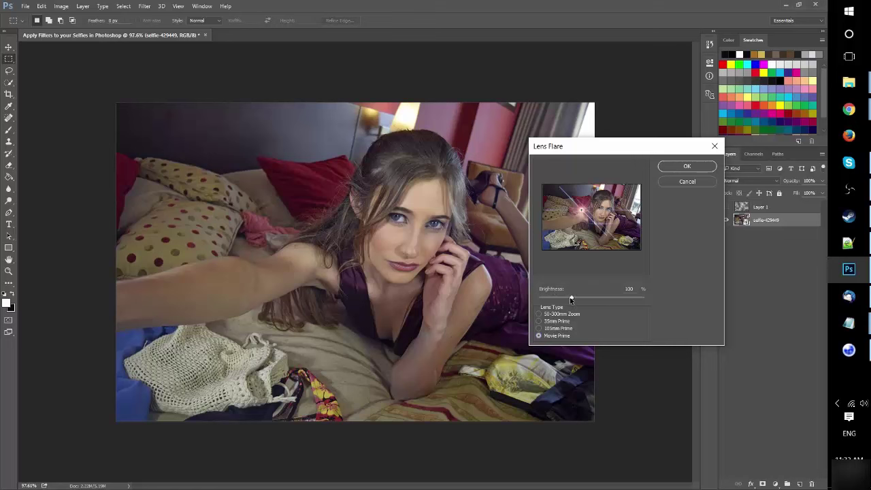
{"action": "left_click_drag", "start_coordinate": [571, 299], "coordinate": [579, 297]}
{"action": "mouse_move", "coordinate": [577, 200]}
{"action": "left_mouse_down"}
{"action": "mouse_move", "coordinate": [579, 233]}
{"action": "mouse_move", "coordinate": [611, 211]}
{"action": "mouse_move", "coordinate": [571, 233]}
{"action": "left_mouse_up"}
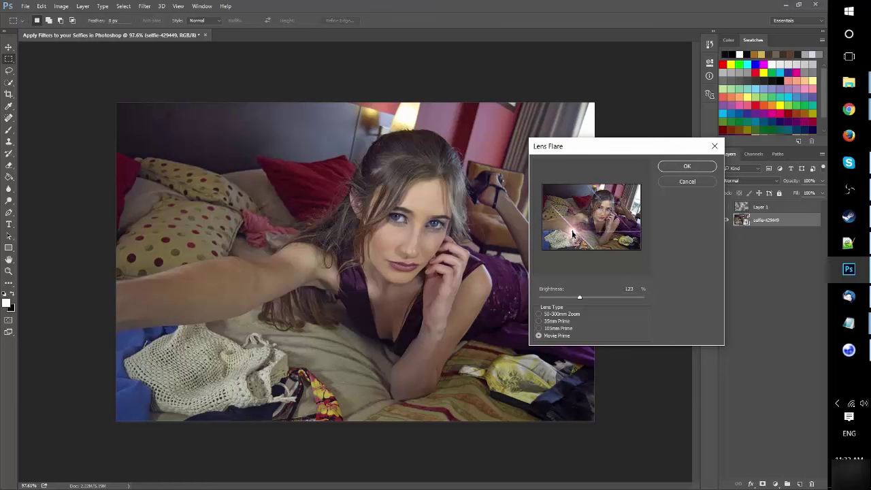
{"action": "left_click", "coordinate": [693, 168]}
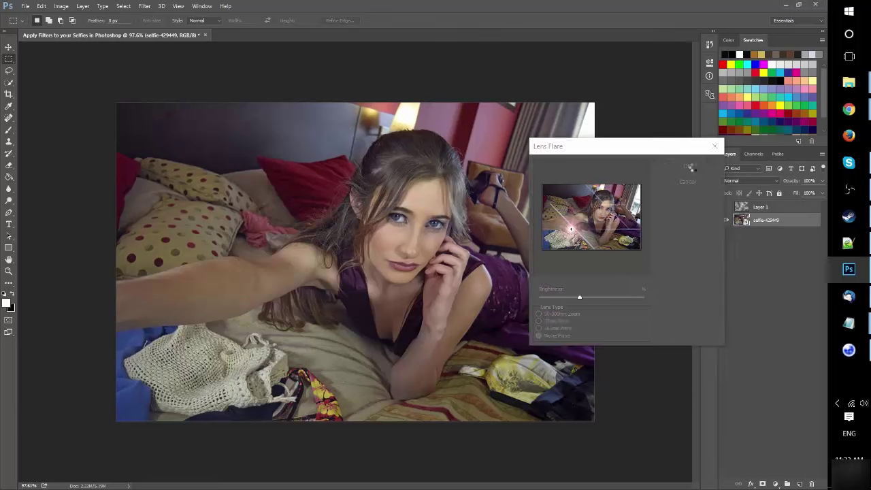
Step: Reapply the lens flare with its centre moved toward the top-right, then undo it again
{"action": "key", "text": "ctrl+z"}
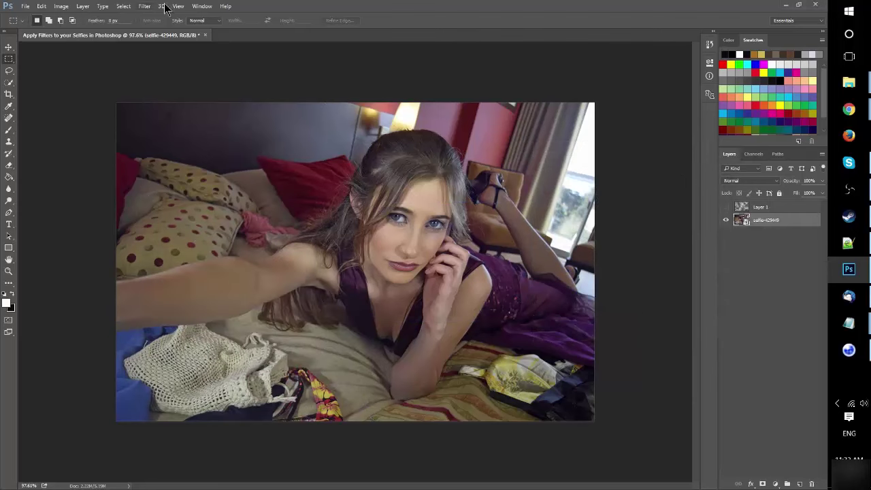
{"action": "left_click", "coordinate": [145, 6]}
{"action": "left_click", "coordinate": [151, 18]}
{"action": "left_click_drag", "start_coordinate": [572, 234], "coordinate": [637, 203]}
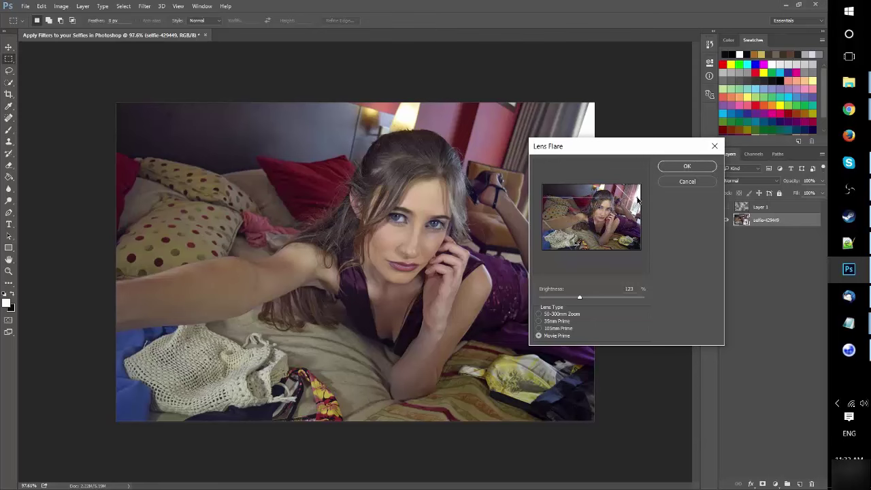
{"action": "left_click", "coordinate": [689, 167]}
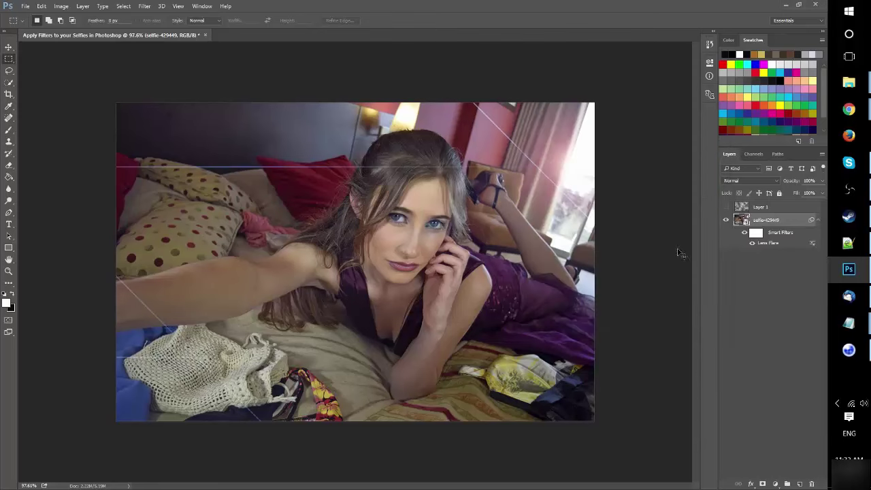
{"action": "key", "text": "ctrl+z"}
Step: Open the Smart Blur filter and move its dialog off the photo
{"action": "left_click", "coordinate": [145, 6]}
{"action": "mouse_move", "coordinate": [156, 208]}
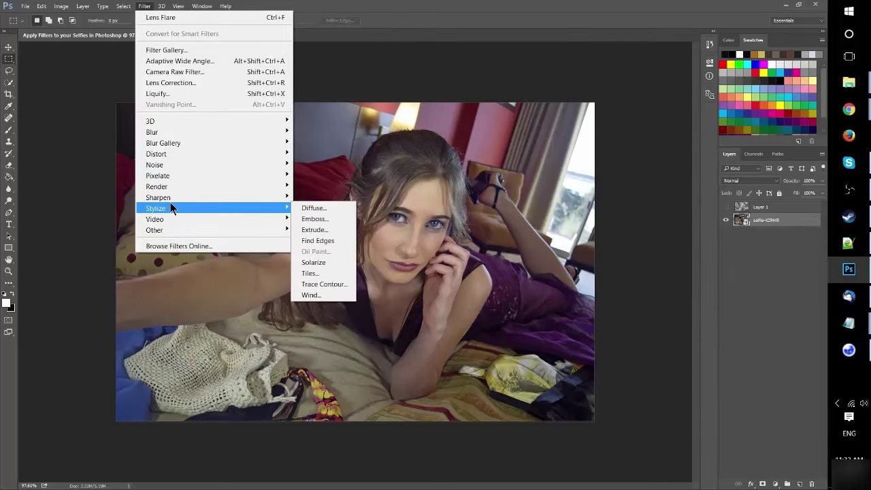
{"action": "left_click", "coordinate": [327, 241]}
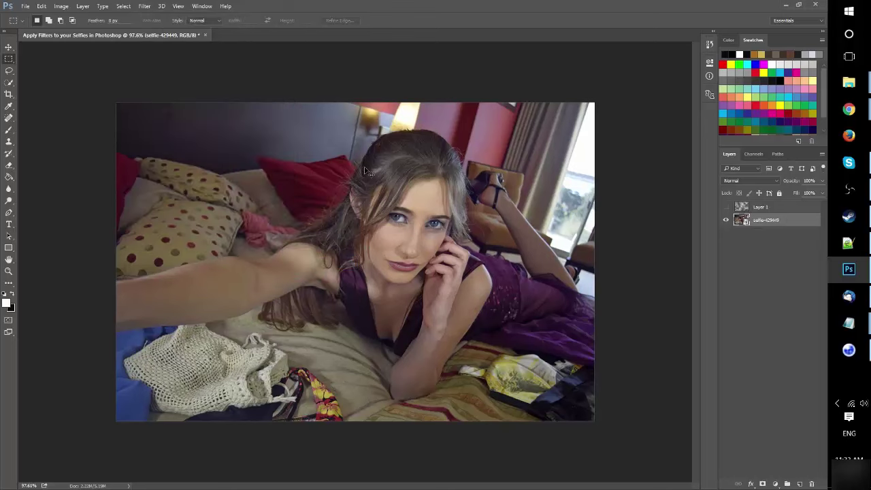
{"action": "left_click", "coordinate": [144, 6]}
{"action": "mouse_move", "coordinate": [152, 132]}
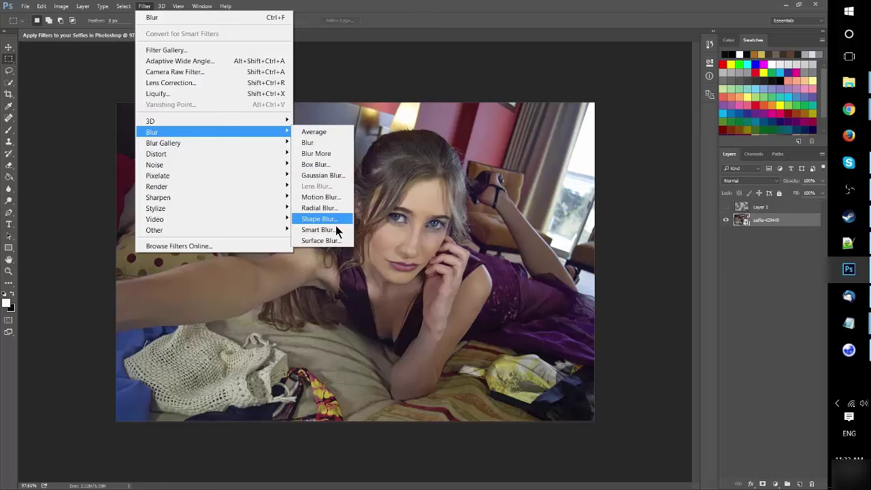
{"action": "left_click", "coordinate": [330, 229]}
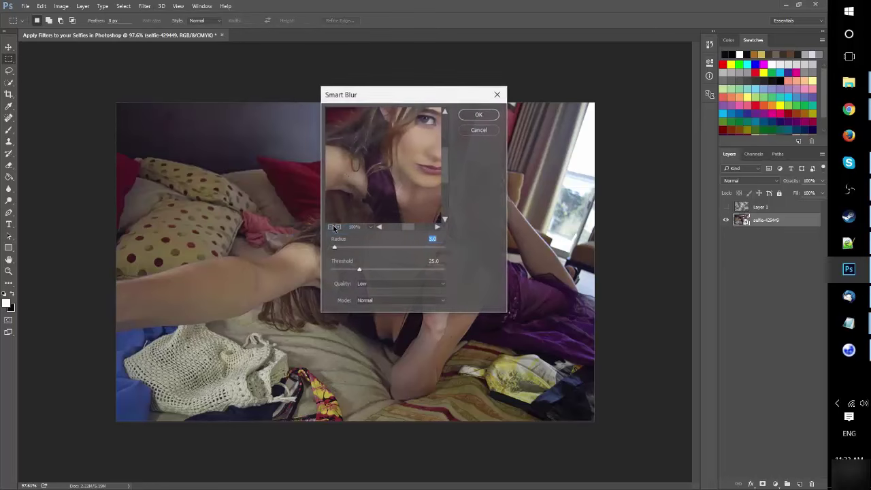
{"action": "left_click_drag", "start_coordinate": [538, 126], "coordinate": [660, 157]}
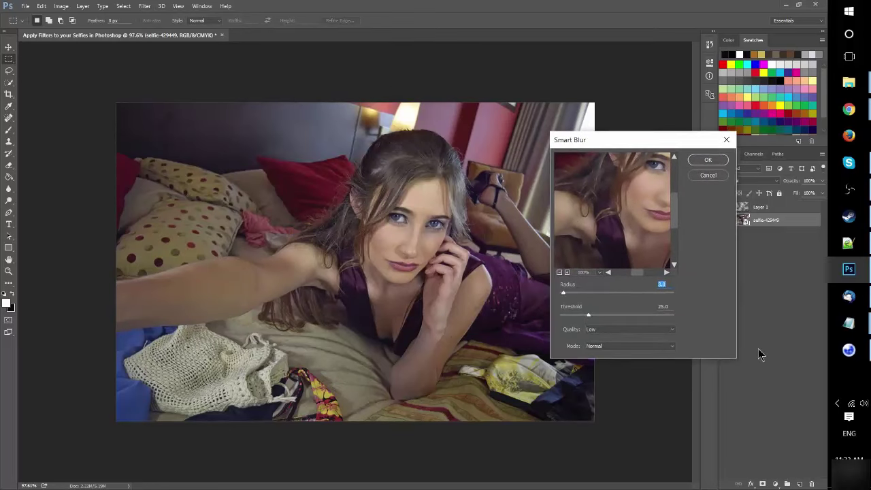
Step: Zoom the Smart Blur preview to 25% and raise Radius to 55.2 and Threshold to 9.3
{"action": "key", "text": "ctrl"}
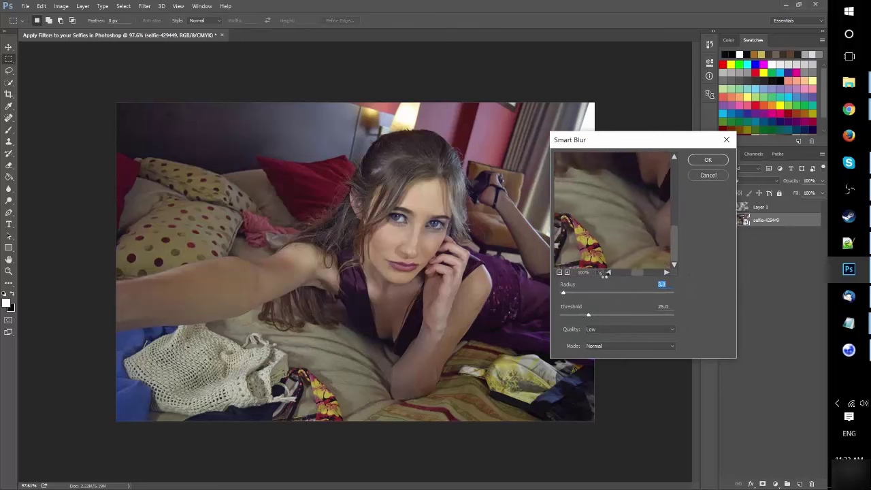
{"action": "left_click", "coordinate": [599, 272]}
{"action": "left_click", "coordinate": [599, 135]}
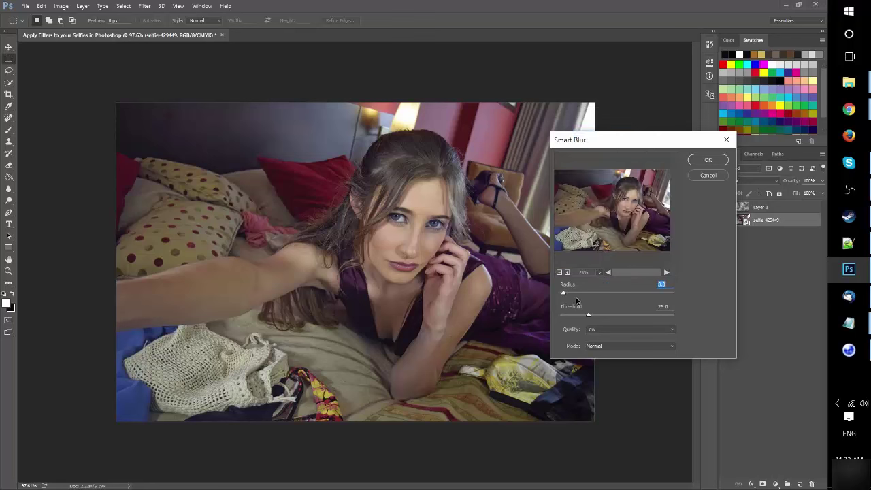
{"action": "left_click_drag", "start_coordinate": [566, 293], "coordinate": [585, 291]}
{"action": "mouse_move", "coordinate": [588, 316]}
{"action": "left_mouse_down"}
{"action": "mouse_move", "coordinate": [611, 316]}
{"action": "mouse_move", "coordinate": [571, 311]}
{"action": "mouse_move", "coordinate": [620, 294]}
{"action": "left_mouse_up"}
Step: Set Smart Blur quality to High and mode back to Normal after trying Overlay Edge and Edge Only
{"action": "left_click", "coordinate": [608, 330]}
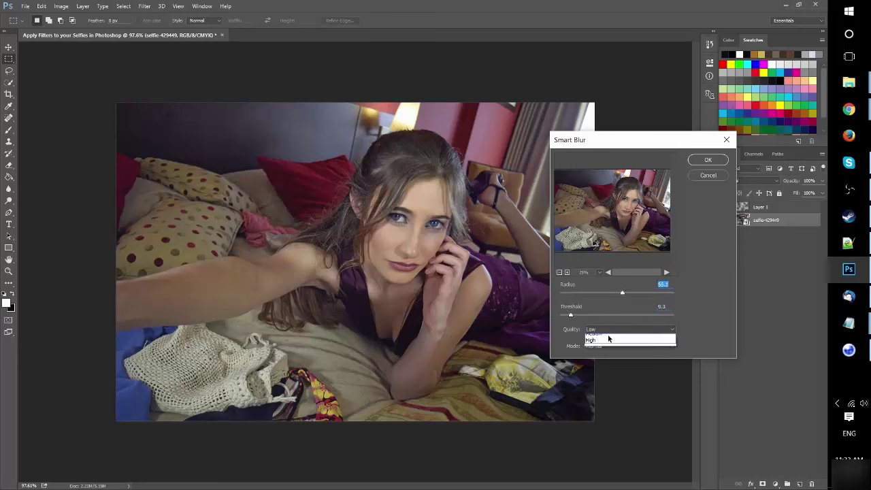
{"action": "left_click", "coordinate": [607, 338]}
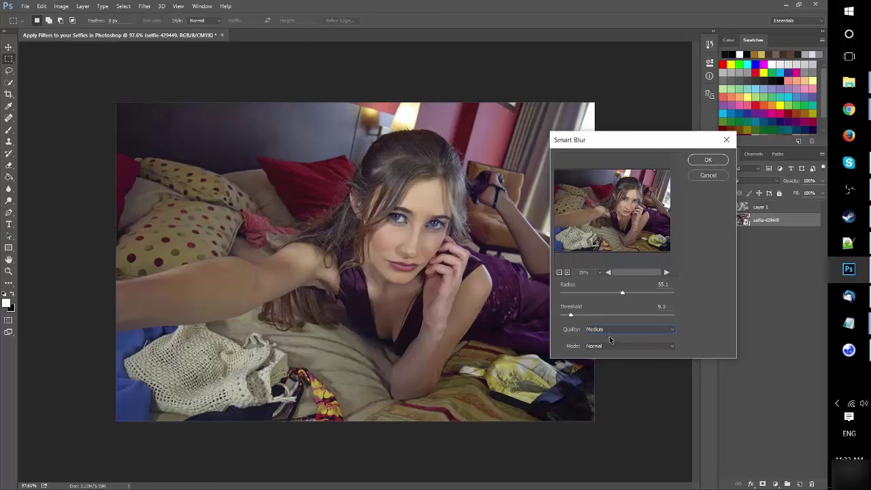
{"action": "left_click", "coordinate": [609, 330]}
{"action": "left_click", "coordinate": [607, 350]}
{"action": "left_click", "coordinate": [601, 347]}
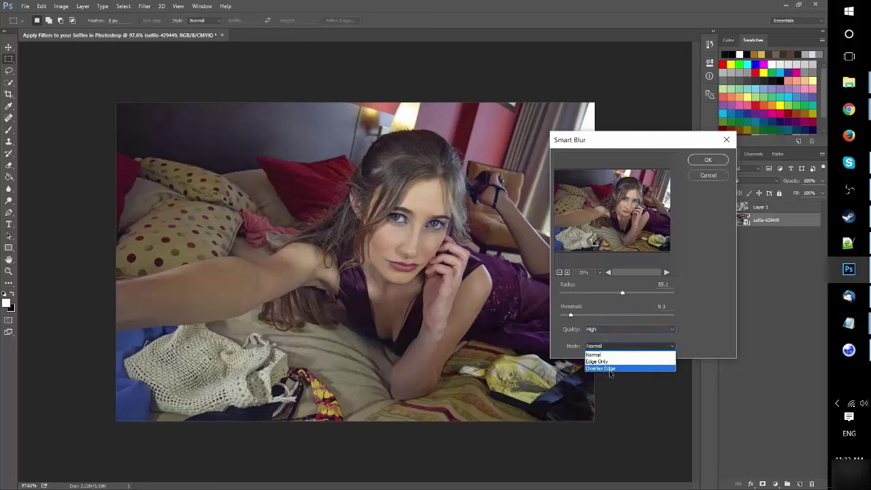
{"action": "left_click", "coordinate": [609, 369]}
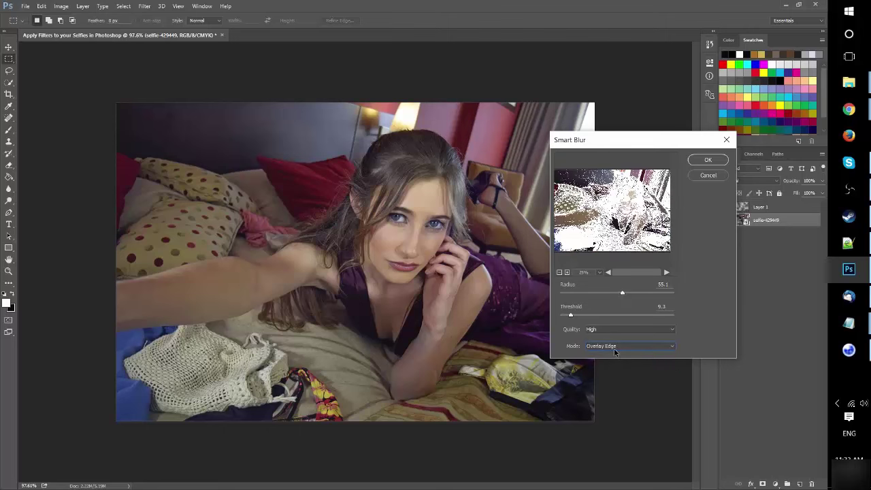
{"action": "left_click", "coordinate": [615, 349]}
{"action": "left_click", "coordinate": [612, 358]}
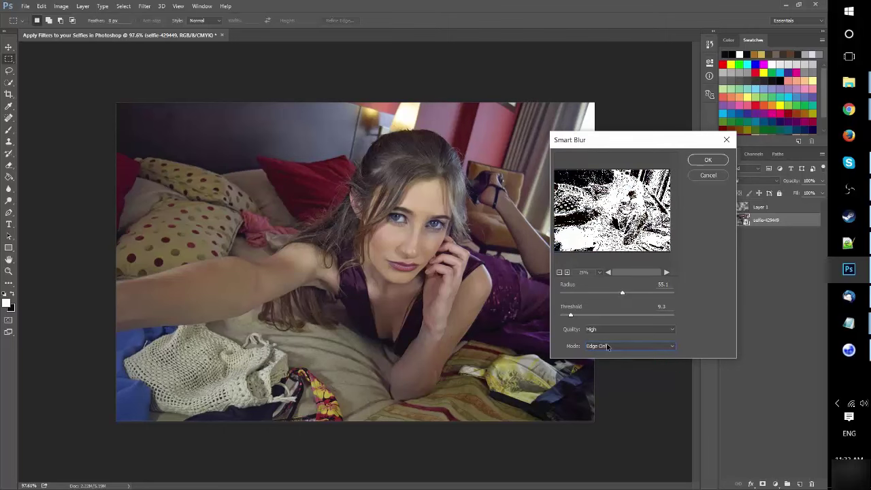
{"action": "left_click", "coordinate": [608, 347]}
{"action": "left_click", "coordinate": [608, 353]}
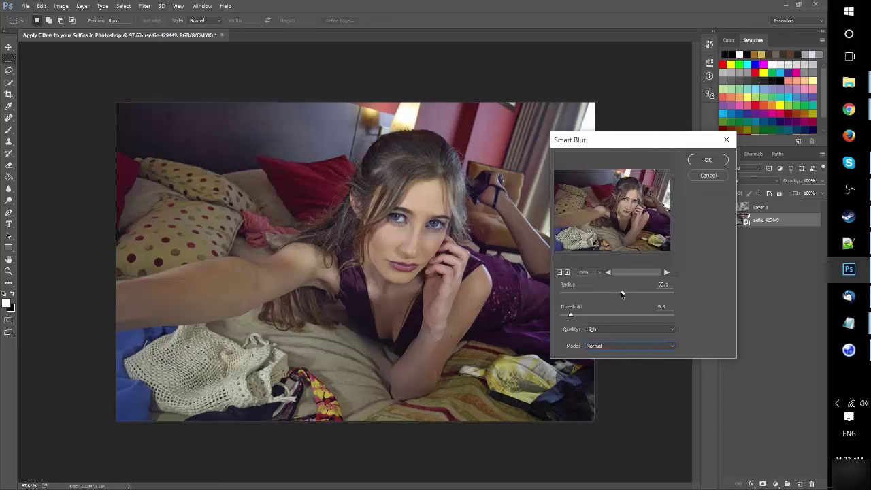
Step: Apply Smart Blur with Radius 33.0 and Threshold 14.5
{"action": "left_click_drag", "start_coordinate": [622, 294], "coordinate": [604, 296]}
{"action": "left_click_drag", "start_coordinate": [571, 316], "coordinate": [575, 316]}
{"action": "left_click", "coordinate": [706, 160]}
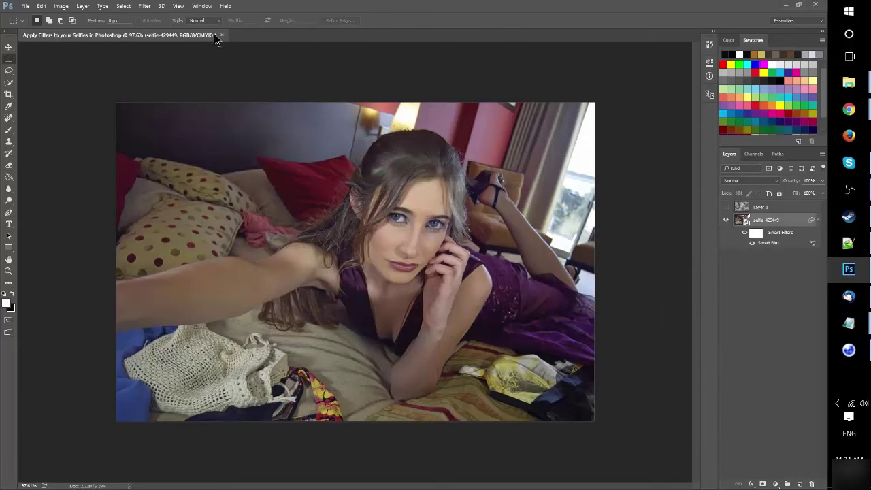
Step: Reapply Smart Blur repeatedly with Ctrl+Alt+F until eleven Smart Blur filters are stacked
{"action": "left_click", "coordinate": [145, 6]}
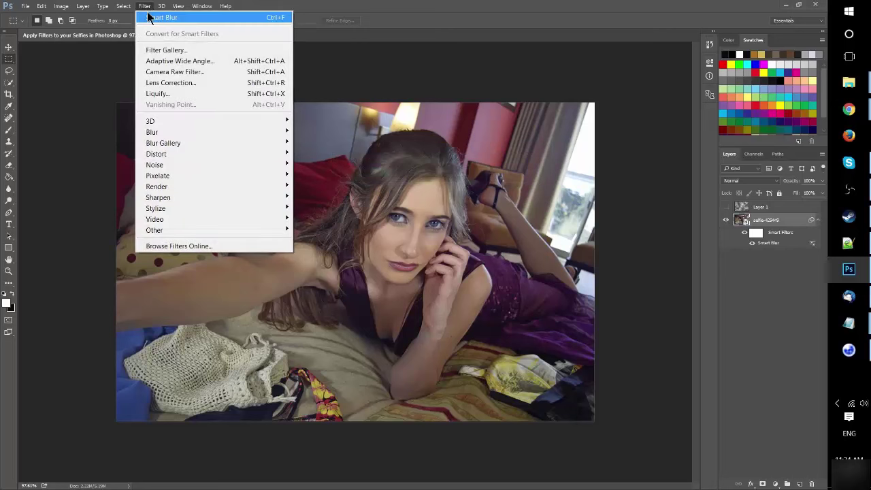
{"action": "left_click", "coordinate": [149, 17]}
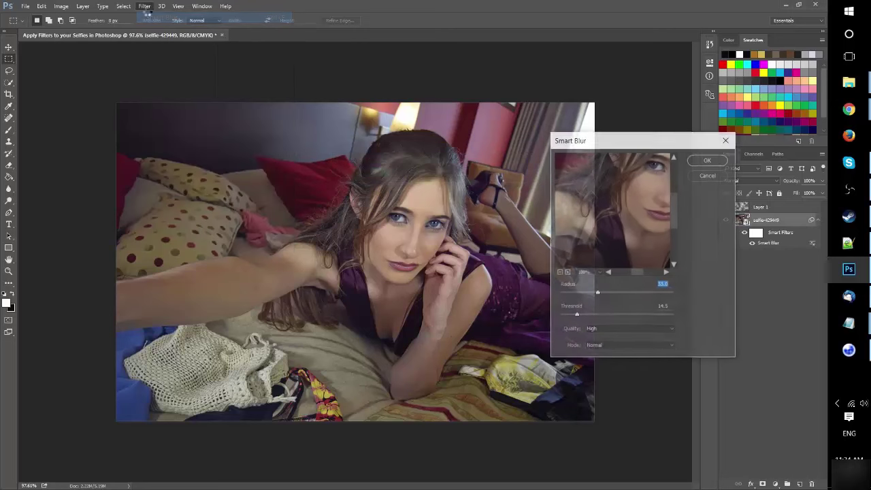
{"action": "left_click", "coordinate": [713, 162]}
{"action": "key", "text": "ctrl+alt+f"}
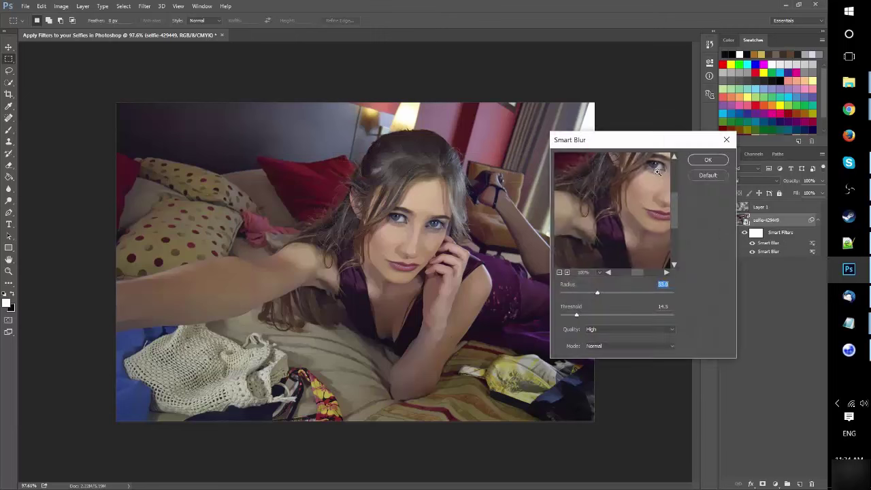
{"action": "left_click", "coordinate": [698, 161]}
{"action": "key", "text": "ctrl+alt+f"}
{"action": "left_click", "coordinate": [698, 160]}
{"action": "key", "text": "ctrl+alt+f"}
{"action": "left_click", "coordinate": [699, 158]}
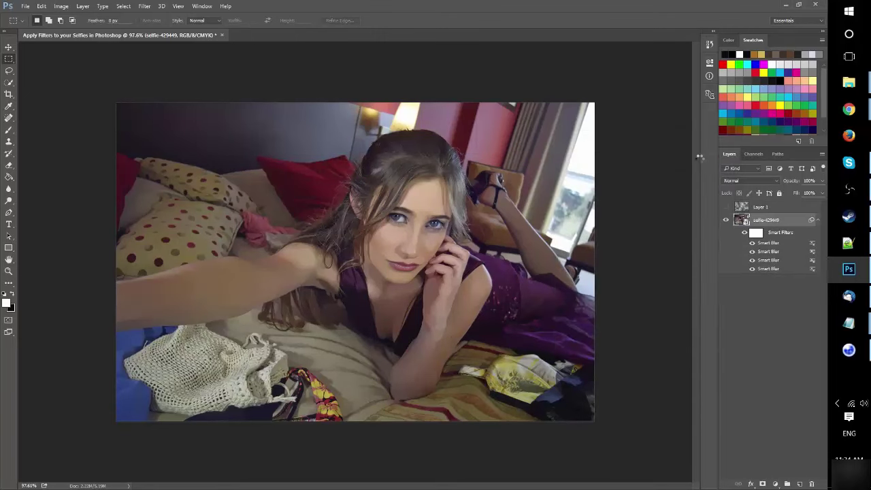
{"action": "key", "text": "ctrl+alt+f"}
{"action": "left_click", "coordinate": [699, 159]}
{"action": "key", "text": "ctrl+alt+f"}
{"action": "left_click", "coordinate": [699, 160]}
{"action": "key", "text": "ctrl+alt+f"}
{"action": "left_click", "coordinate": [699, 159]}
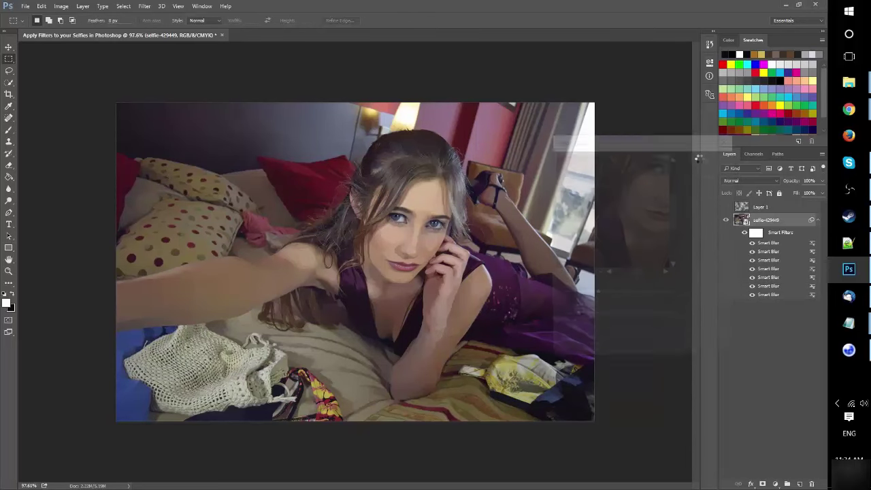
{"action": "key", "text": "ctrl+alt+f"}
{"action": "left_click", "coordinate": [699, 159]}
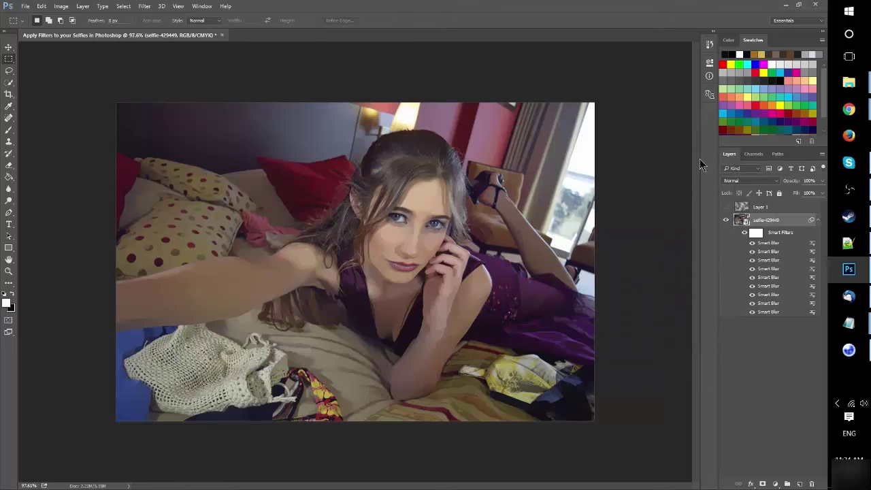
{"action": "key", "text": "ctrl+alt+f"}
{"action": "left_click", "coordinate": [700, 160]}
{"action": "key", "text": "ctrl+alt+f"}
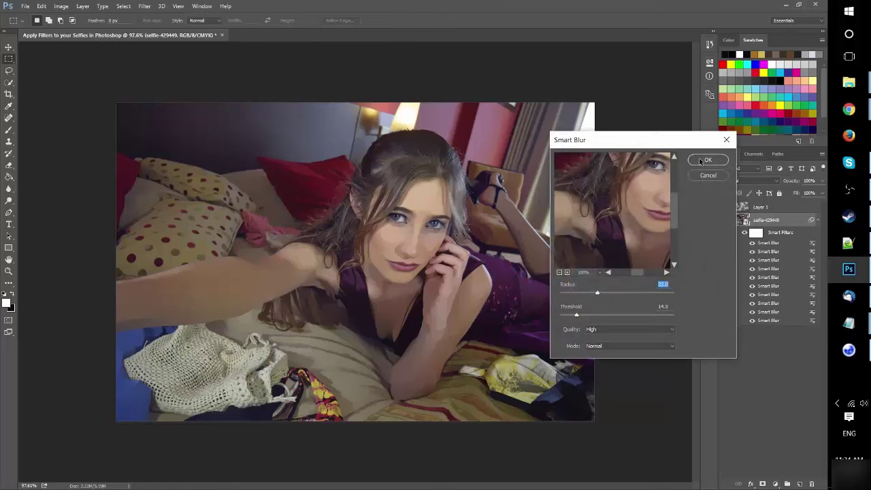
{"action": "left_click", "coordinate": [700, 161]}
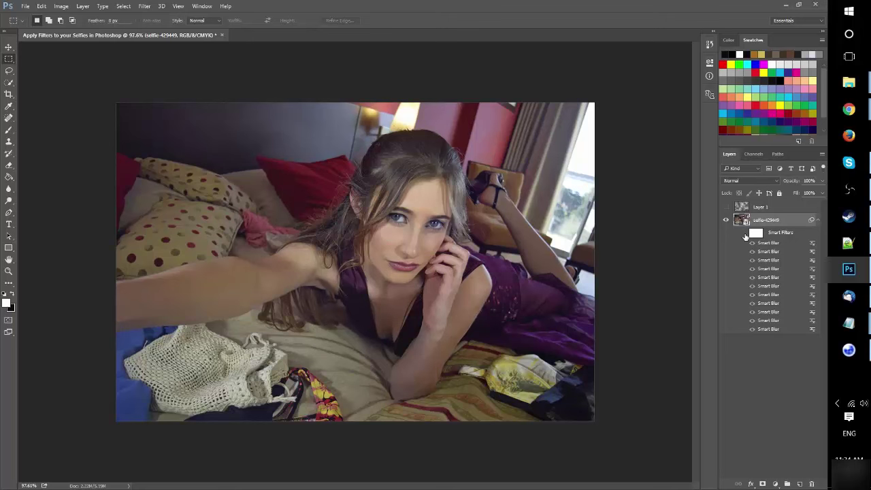
Step: Open Lens Correction and browse camera makes Apple, FUJIFILM, Canon and NIKON
{"action": "left_click", "coordinate": [176, 7]}
{"action": "mouse_move", "coordinate": [145, 6]}
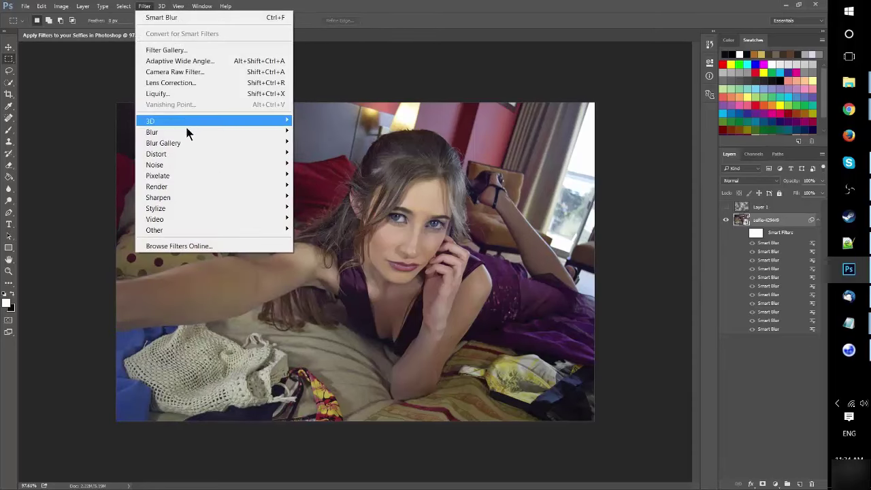
{"action": "mouse_move", "coordinate": [163, 143]}
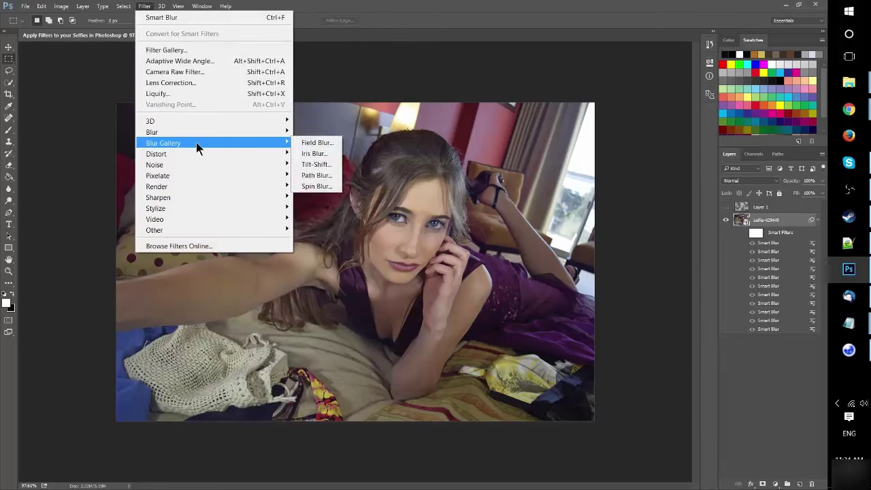
{"action": "left_click", "coordinate": [192, 82]}
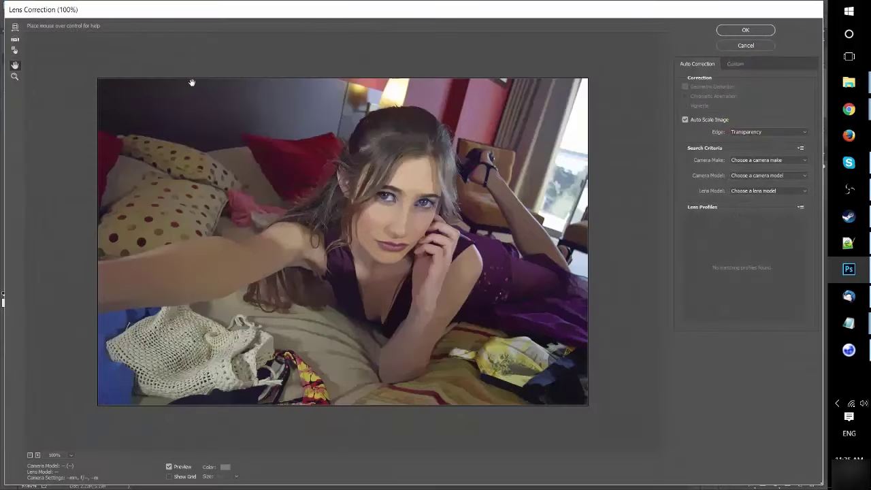
{"action": "left_click", "coordinate": [763, 160]}
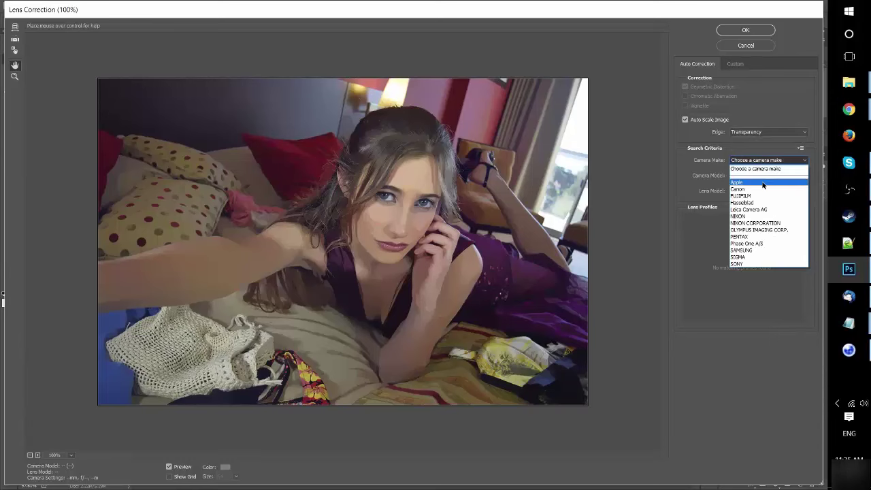
{"action": "left_click", "coordinate": [761, 182]}
{"action": "left_click", "coordinate": [768, 160]}
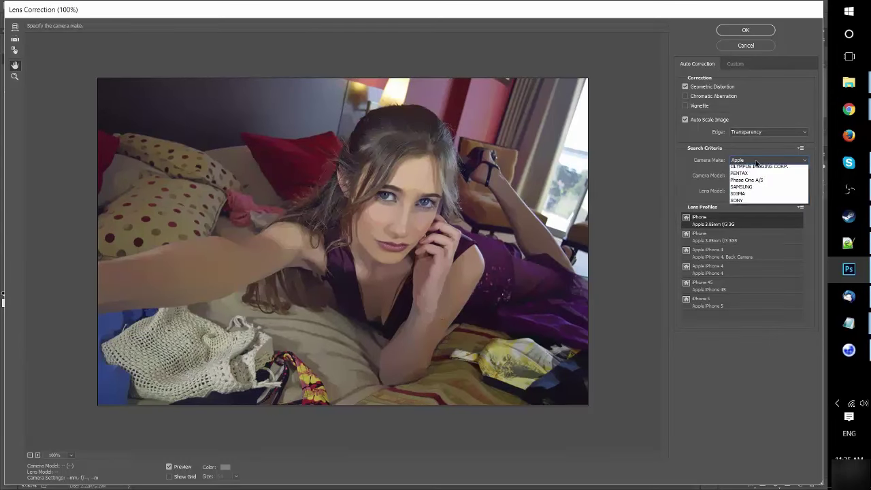
{"action": "left_click", "coordinate": [757, 197]}
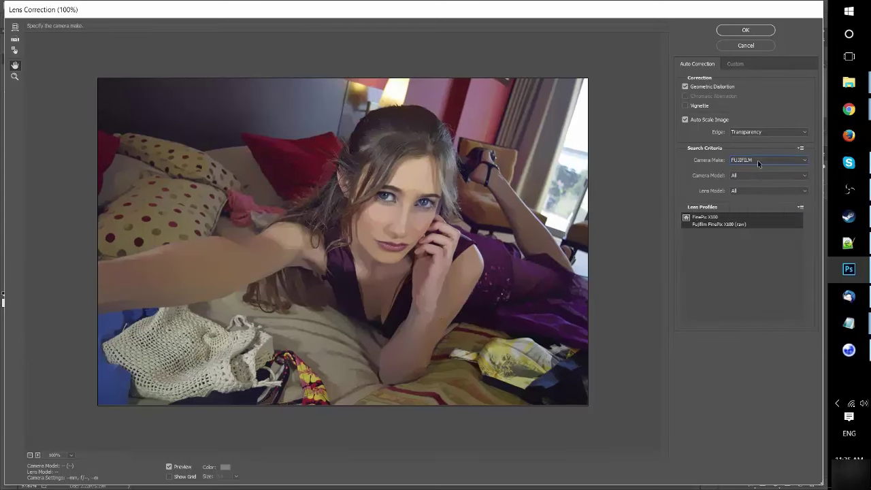
{"action": "left_click", "coordinate": [757, 160]}
{"action": "left_click", "coordinate": [762, 183]}
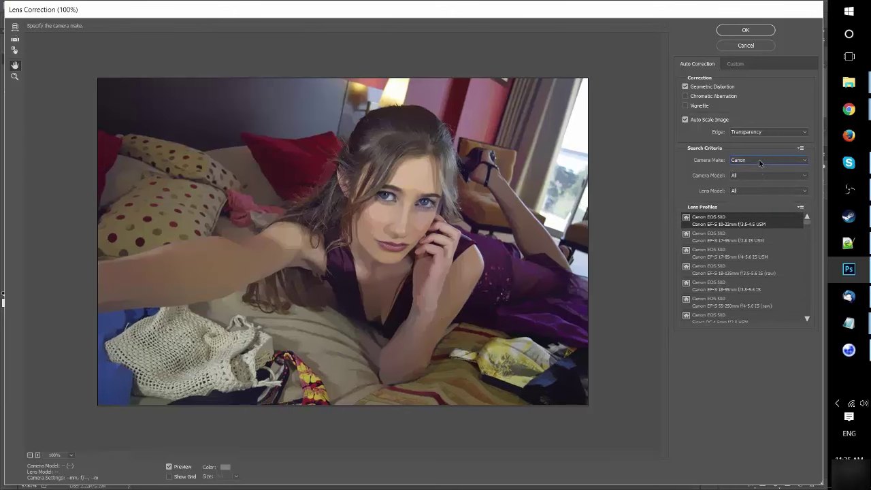
{"action": "left_click", "coordinate": [760, 162]}
{"action": "left_click", "coordinate": [760, 217]}
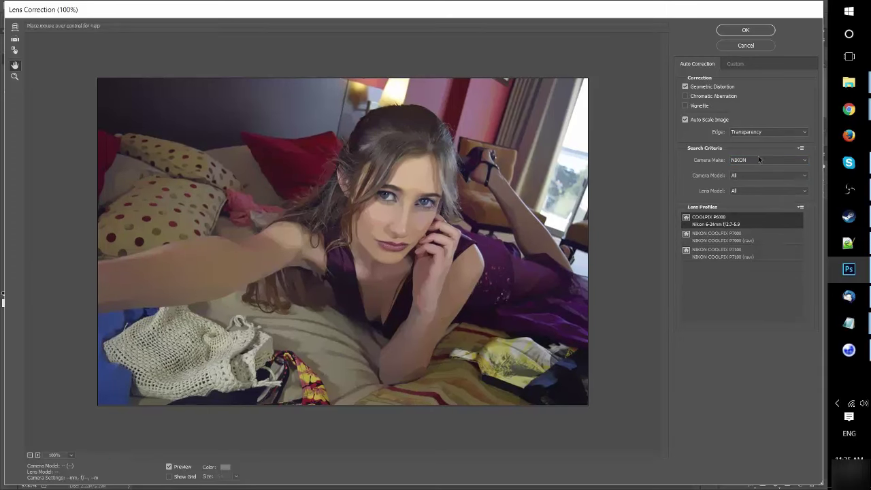
Step: Pick the SIGMA MACRO 105mm lens profile and apply Lens Correction
{"action": "left_click", "coordinate": [755, 176]}
{"action": "left_click", "coordinate": [754, 178]}
{"action": "left_click", "coordinate": [755, 165]}
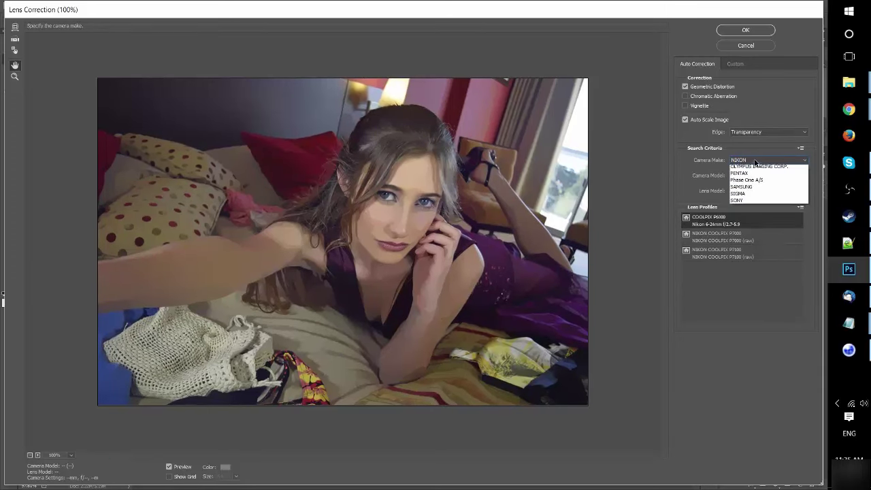
{"action": "left_click", "coordinate": [755, 234]}
{"action": "left_click", "coordinate": [755, 234]}
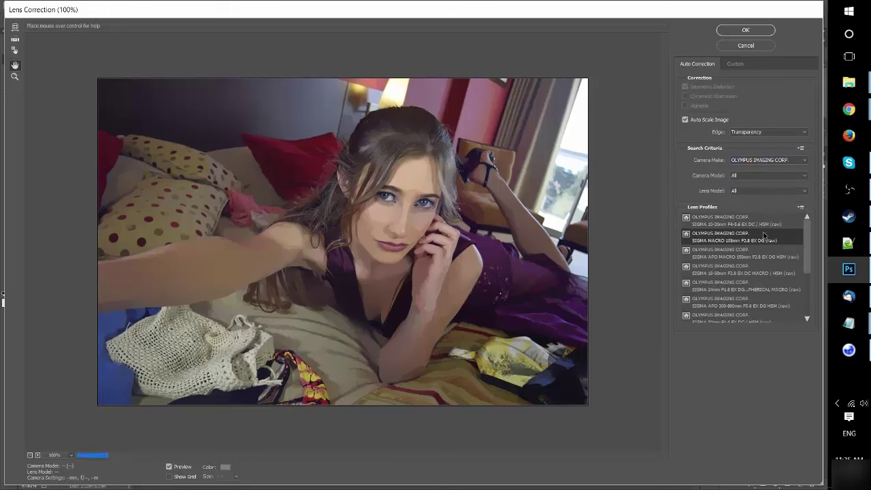
{"action": "left_click", "coordinate": [744, 254]}
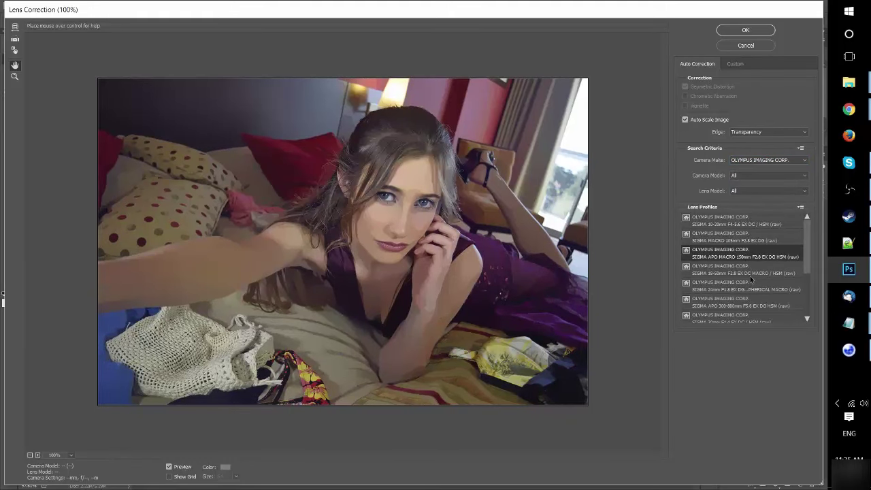
{"action": "left_click", "coordinate": [752, 279]}
{"action": "left_click", "coordinate": [752, 287]}
{"action": "left_click", "coordinate": [753, 239]}
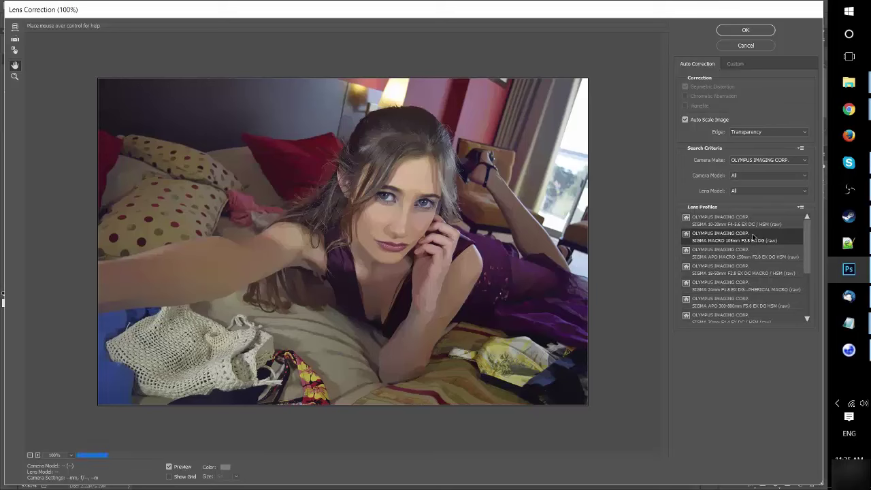
{"action": "left_click", "coordinate": [746, 30]}
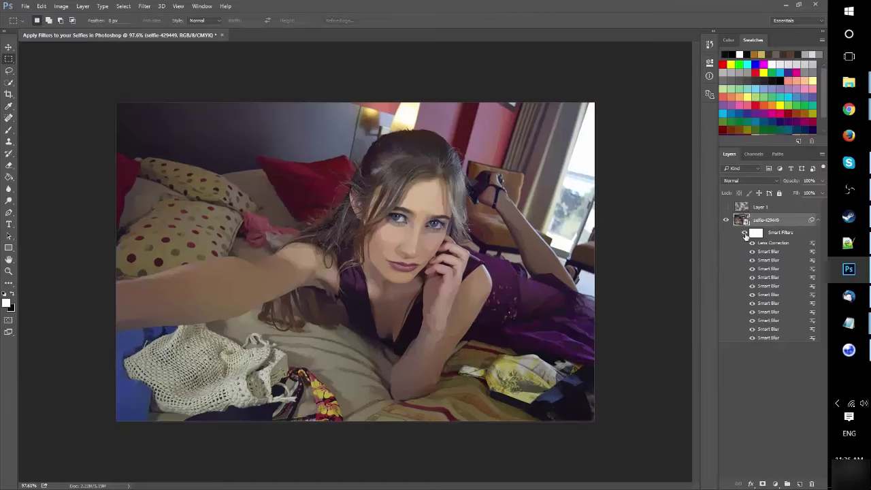
Step: Open the Filter Gallery and preview the Artistic Poster Edges and Sponge effects
{"action": "left_click", "coordinate": [164, 7]}
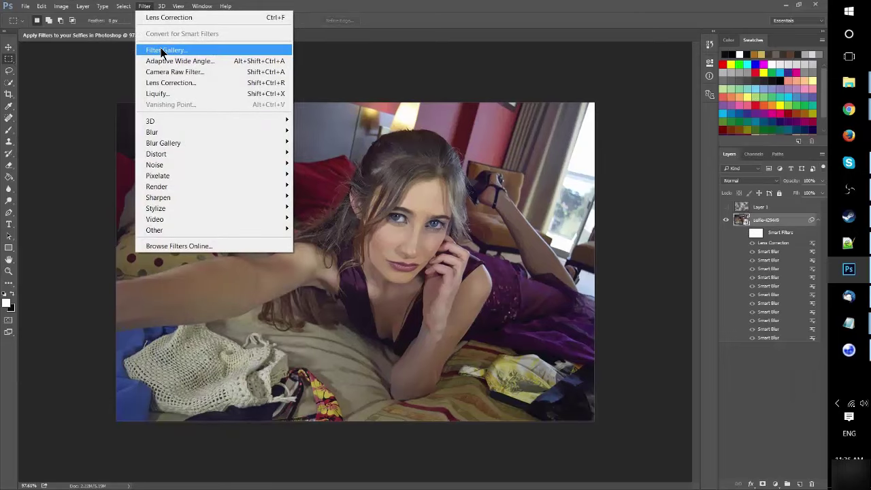
{"action": "left_click", "coordinate": [163, 51]}
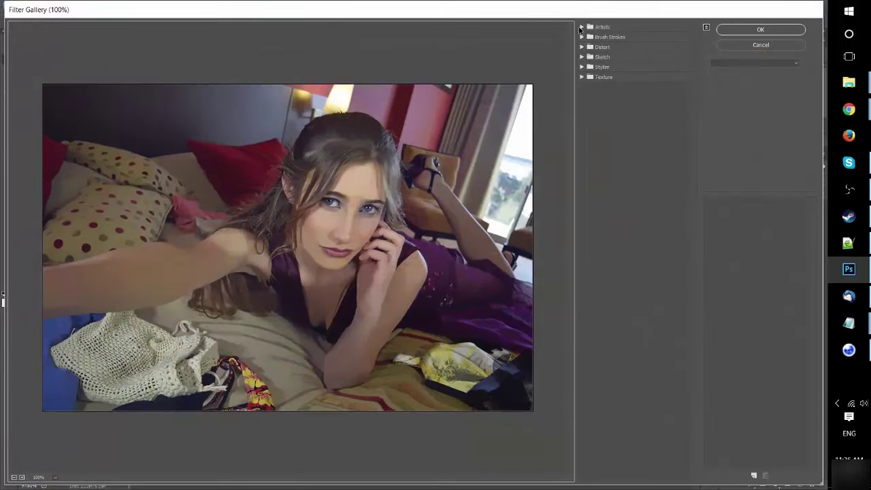
{"action": "left_click", "coordinate": [581, 27]}
{"action": "left_click", "coordinate": [607, 152]}
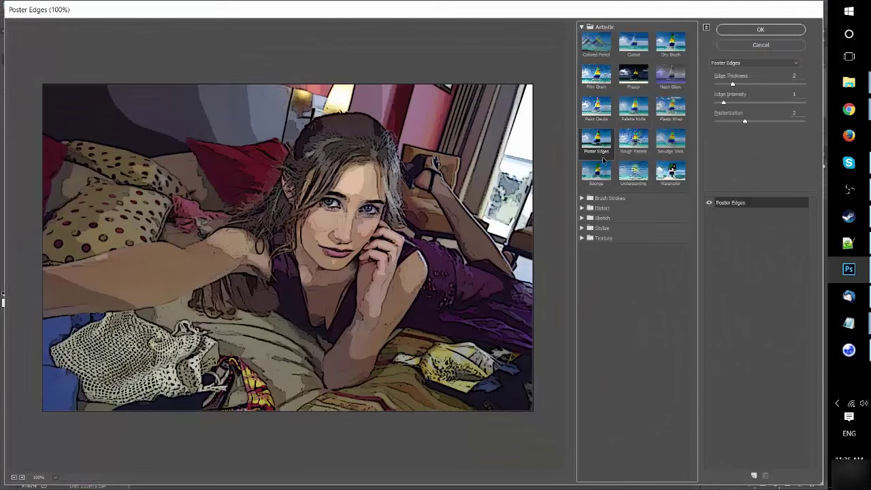
{"action": "left_click", "coordinate": [597, 172]}
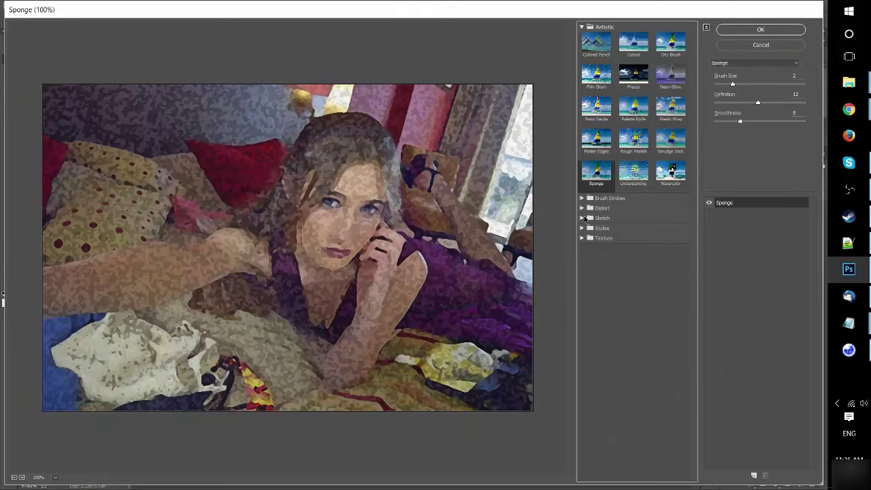
Step: Preview Sketch effects from Bas Relief to Photocopy, then Brush Strokes' Accented Edges and Dark Strokes
{"action": "left_click", "coordinate": [586, 218]}
{"action": "left_click", "coordinate": [596, 233]}
{"action": "left_click", "coordinate": [640, 235]}
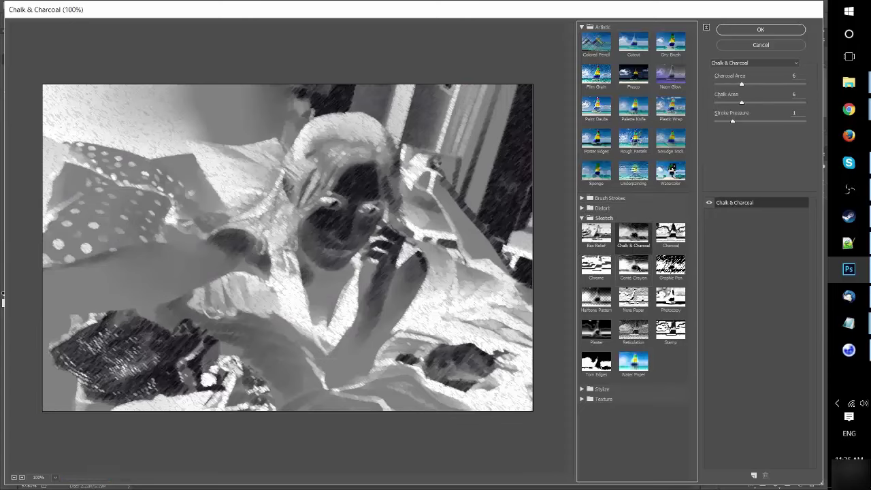
{"action": "left_click", "coordinate": [634, 265]}
{"action": "left_click", "coordinate": [670, 265]}
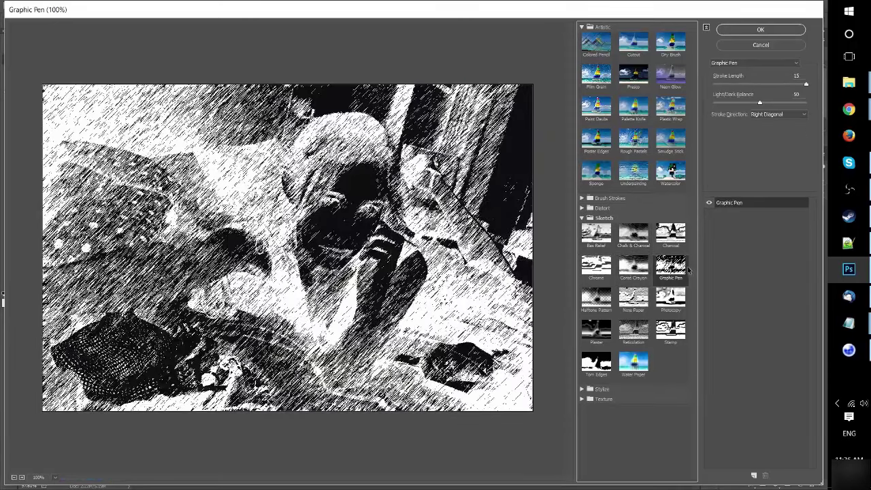
{"action": "left_click", "coordinate": [596, 297]}
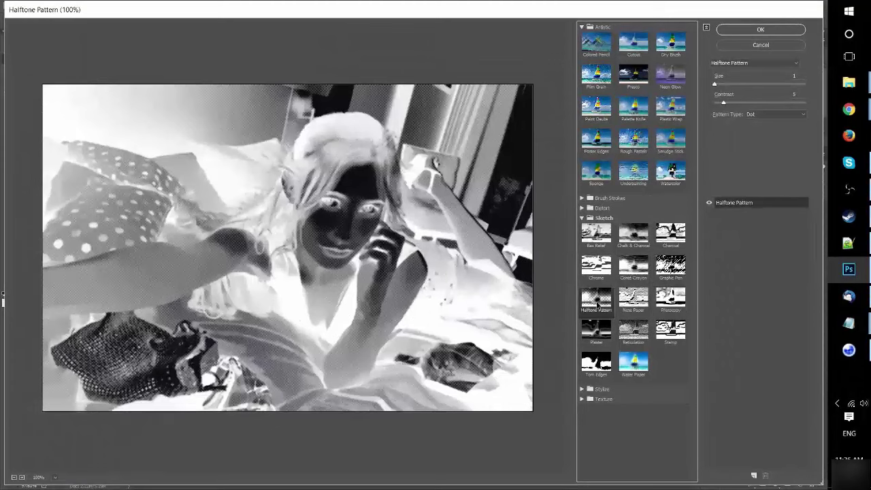
{"action": "left_click", "coordinate": [634, 299]}
{"action": "left_click", "coordinate": [670, 300]}
{"action": "left_click", "coordinate": [582, 218]}
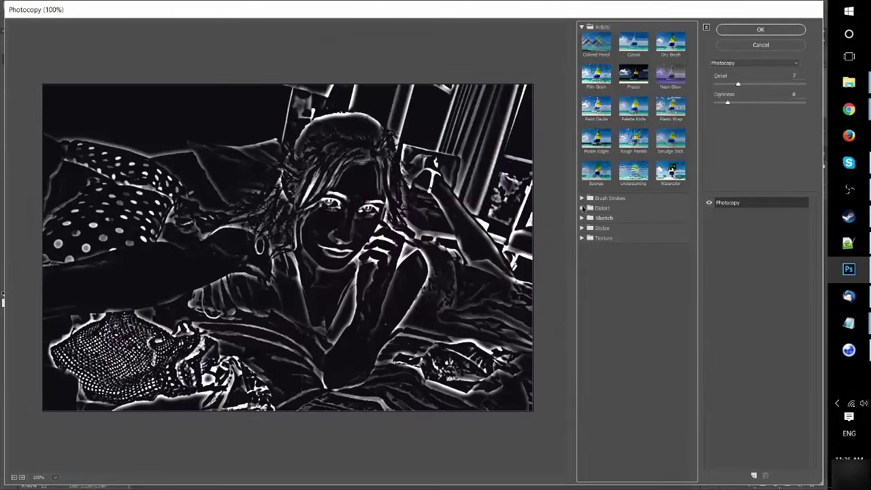
{"action": "left_click", "coordinate": [582, 198]}
{"action": "left_click", "coordinate": [596, 216]}
{"action": "left_click", "coordinate": [596, 244]}
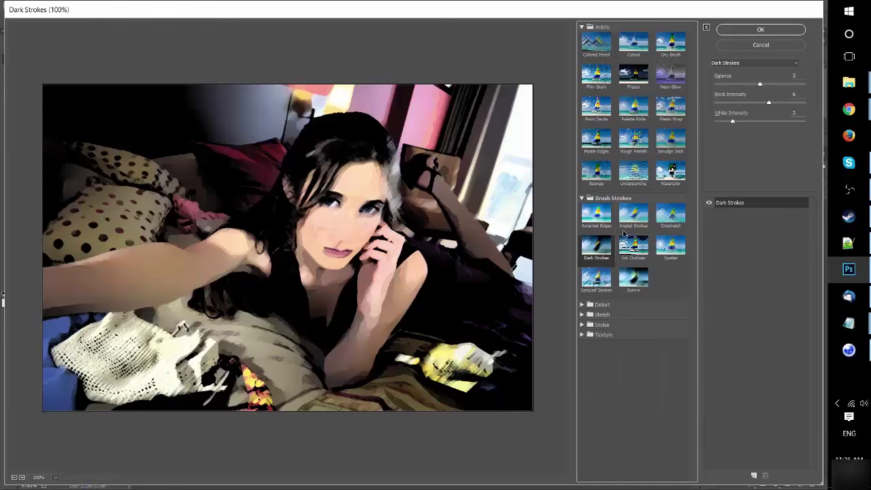
Step: Tune Dark Strokes Balance, Black Intensity and White Intensity sliders, then apply the Filter Gallery
{"action": "left_click_drag", "start_coordinate": [760, 85], "coordinate": [790, 85]}
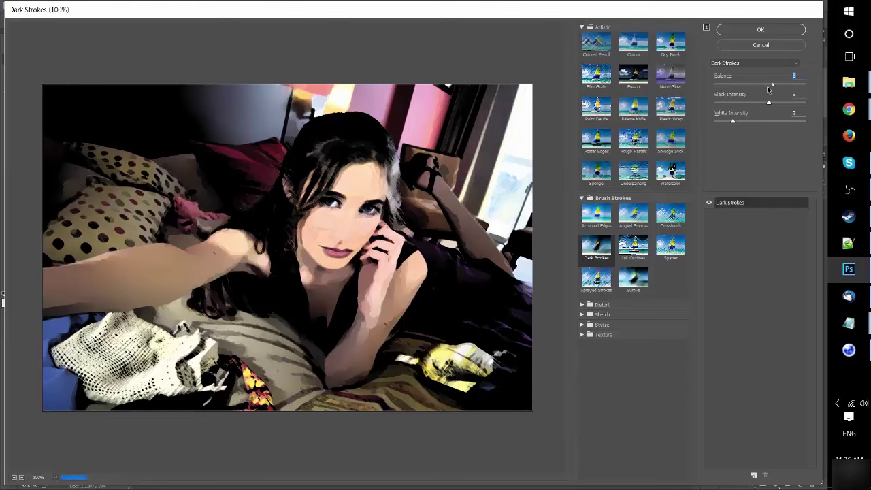
{"action": "mouse_move", "coordinate": [770, 103]}
{"action": "left_mouse_down"}
{"action": "mouse_move", "coordinate": [782, 104]}
{"action": "mouse_move", "coordinate": [760, 105]}
{"action": "mouse_move", "coordinate": [760, 84]}
{"action": "left_mouse_up"}
{"action": "mouse_move", "coordinate": [732, 121]}
{"action": "left_mouse_down"}
{"action": "mouse_move", "coordinate": [762, 122]}
{"action": "mouse_move", "coordinate": [712, 124]}
{"action": "mouse_move", "coordinate": [723, 123]}
{"action": "left_mouse_up"}
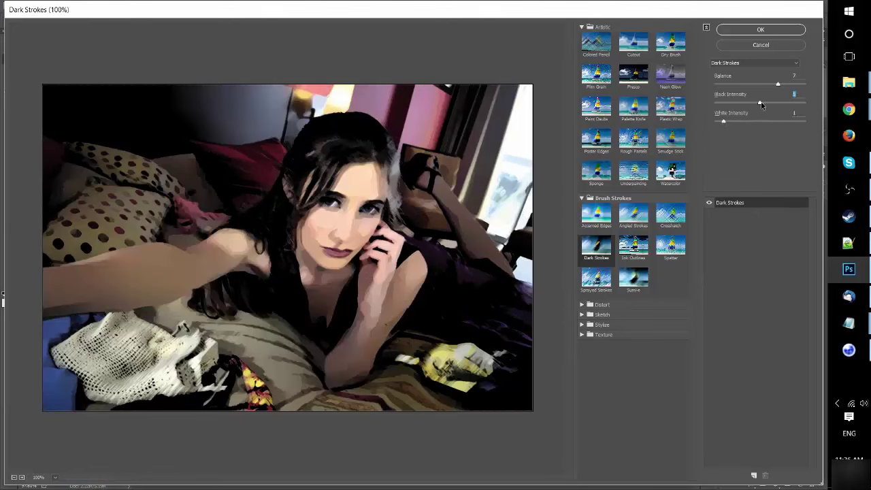
{"action": "left_click_drag", "start_coordinate": [761, 104], "coordinate": [762, 107]}
{"action": "left_click_drag", "start_coordinate": [776, 85], "coordinate": [805, 85]}
{"action": "left_click_drag", "start_coordinate": [729, 90], "coordinate": [763, 90]}
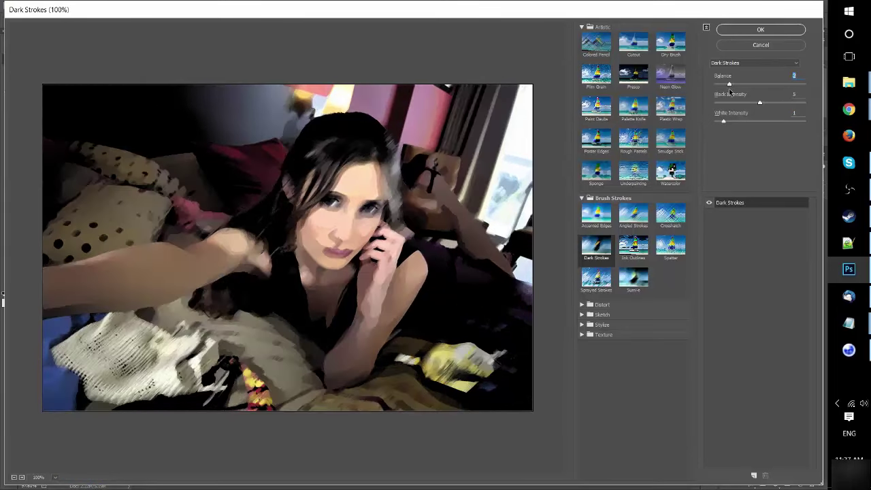
{"action": "left_click", "coordinate": [761, 31]}
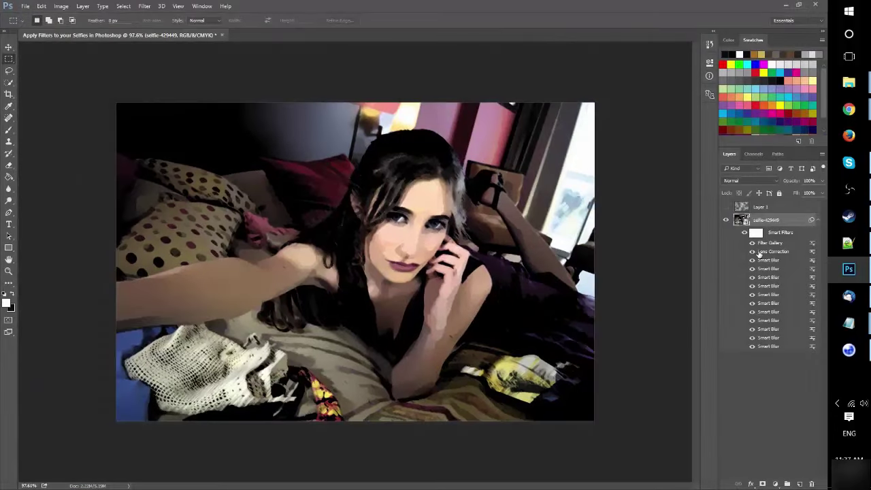
Step: Compare the selfie with all smart filters hidden and shown, then toggle one Smart Blur filter's visibility
{"action": "left_click", "coordinate": [746, 234]}
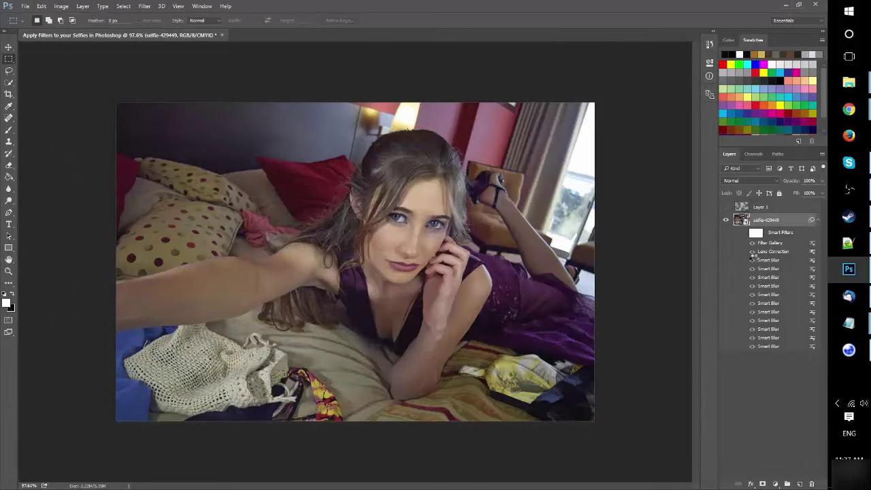
{"action": "left_click", "coordinate": [741, 234]}
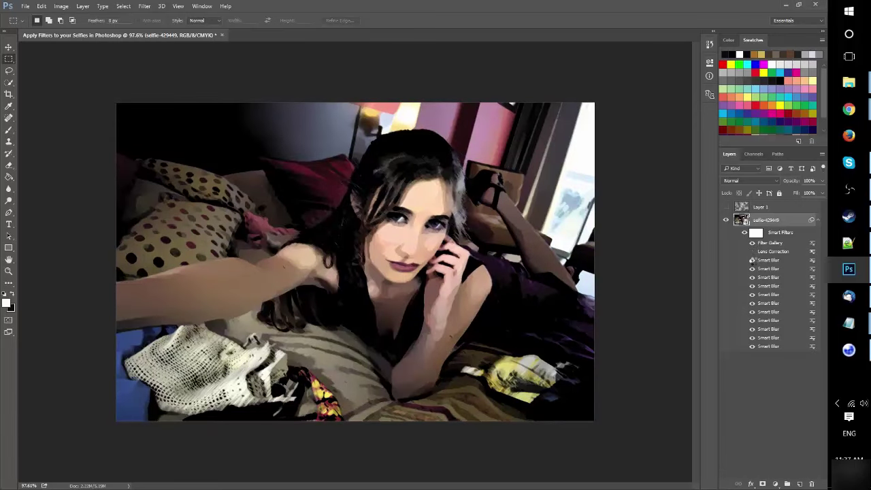
{"action": "left_click", "coordinate": [752, 261]}
Step: Re-toggle the Smart Blur filter, then preview Torn Edges with image balance 15, smoothness 12, contrast 9
{"action": "left_click", "coordinate": [755, 260]}
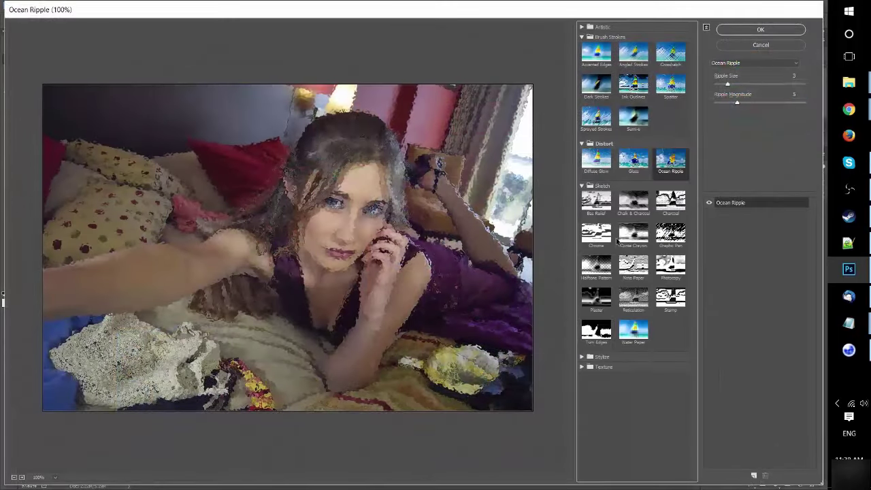
{"action": "left_click", "coordinate": [596, 332]}
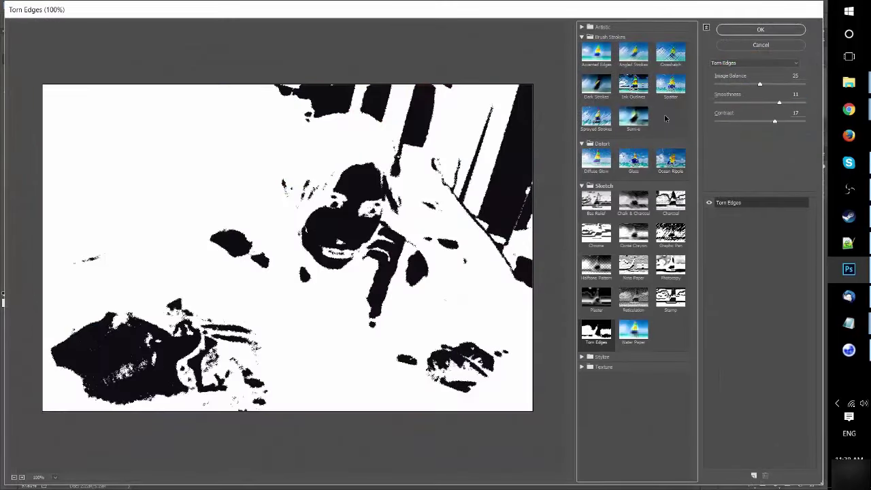
{"action": "left_click", "coordinate": [744, 85]}
{"action": "left_click_drag", "start_coordinate": [739, 87], "coordinate": [737, 87]}
{"action": "left_click", "coordinate": [786, 102]}
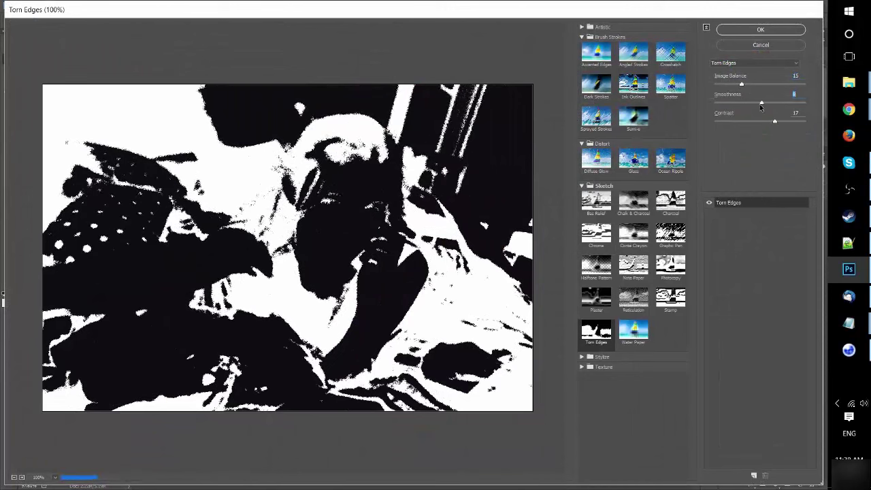
{"action": "left_click", "coordinate": [744, 122]}
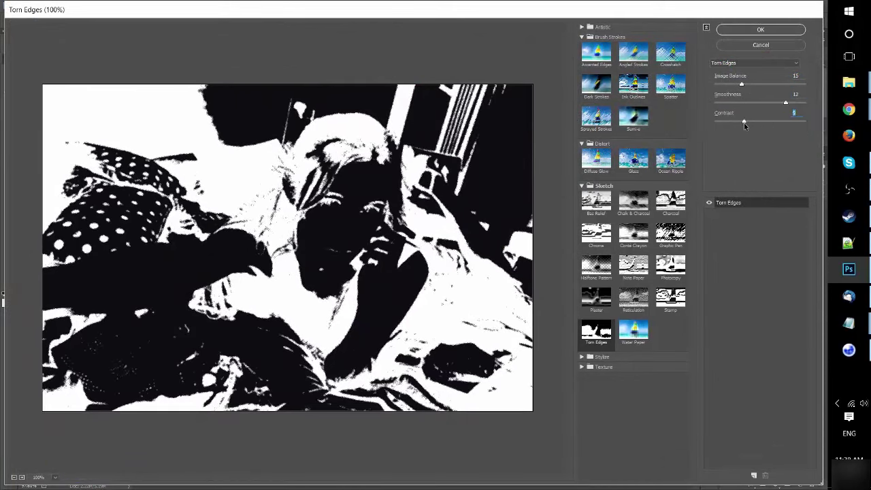
Step: Preview Stylize Glowing Edges with edge width 2, brightness 10 and smoothness 6
{"action": "left_click", "coordinate": [599, 356]}
{"action": "left_click", "coordinate": [596, 373]}
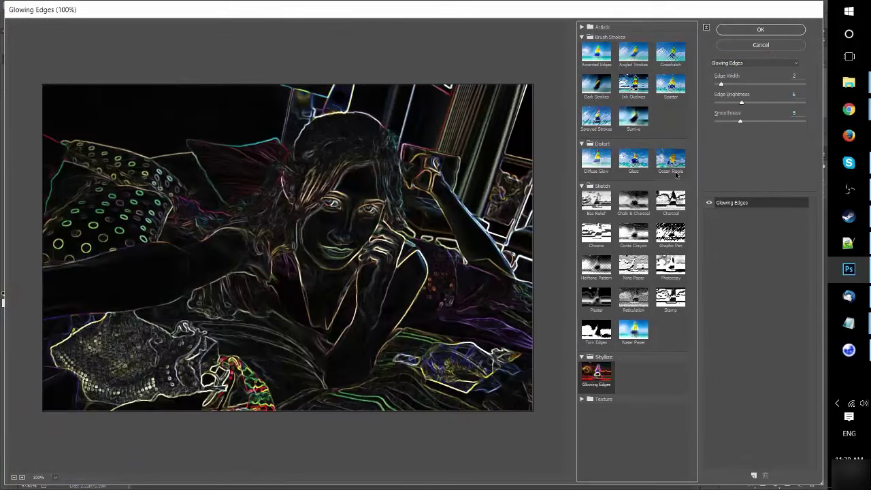
{"action": "left_click_drag", "start_coordinate": [741, 83], "coordinate": [722, 83]}
{"action": "left_click", "coordinate": [762, 102]}
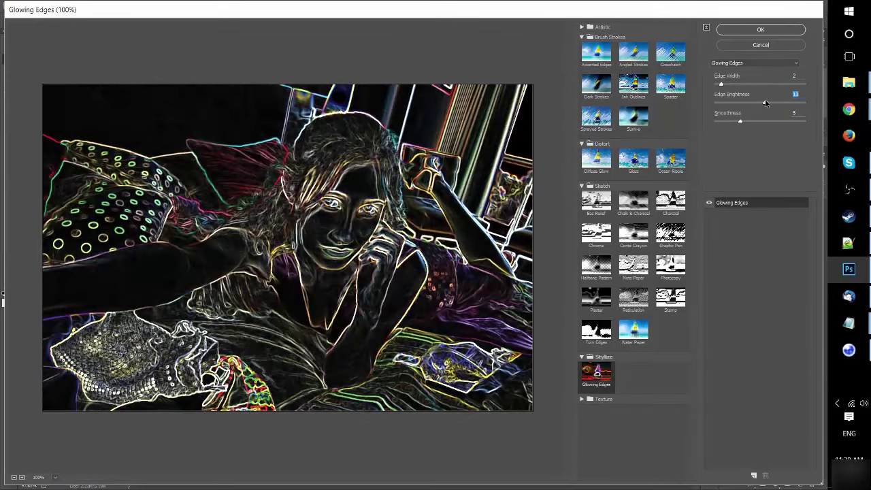
{"action": "left_click_drag", "start_coordinate": [752, 113], "coordinate": [726, 120]}
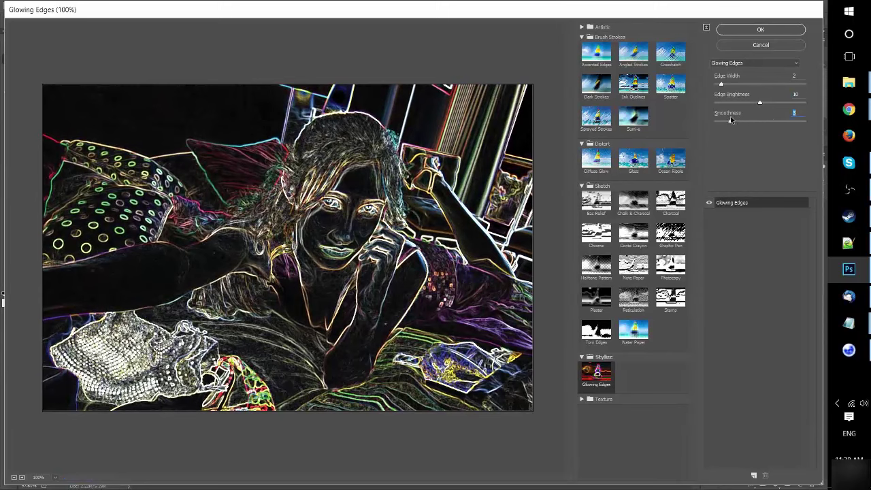
Step: Try the Grain, Mosaic Tiles and Stained Glass textures, then settle on Patchwork with enlarged squares and Relief 13
{"action": "left_click", "coordinate": [584, 399]}
{"action": "left_click", "coordinate": [636, 416]}
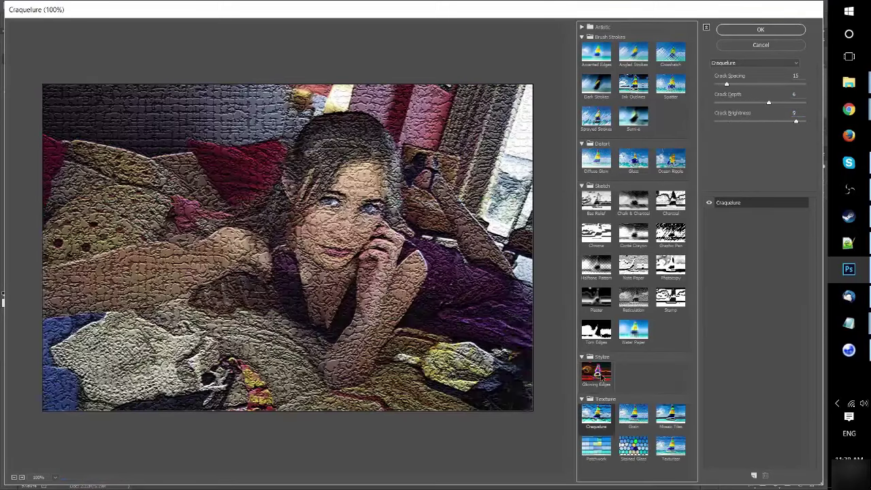
{"action": "left_click", "coordinate": [670, 415]}
{"action": "left_click", "coordinate": [633, 447]}
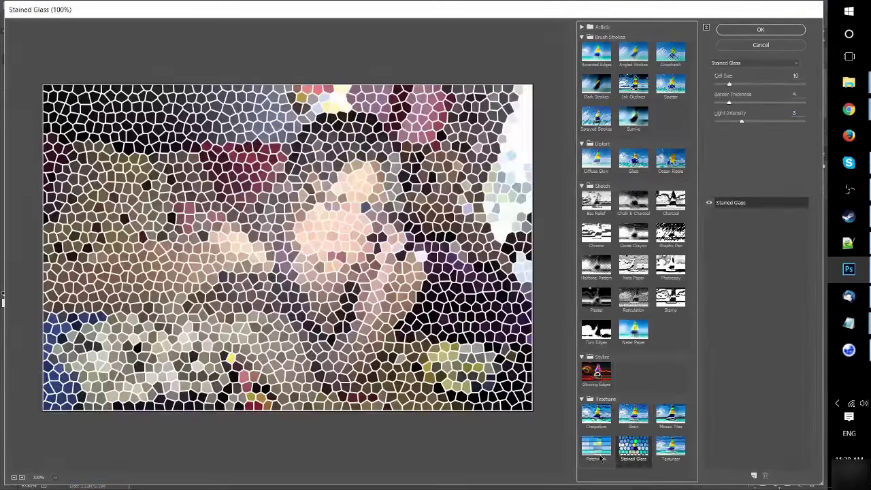
{"action": "left_click", "coordinate": [596, 447]}
{"action": "mouse_move", "coordinate": [751, 83]}
{"action": "left_mouse_down"}
{"action": "mouse_move", "coordinate": [807, 84]}
{"action": "mouse_move", "coordinate": [788, 86]}
{"action": "left_mouse_up"}
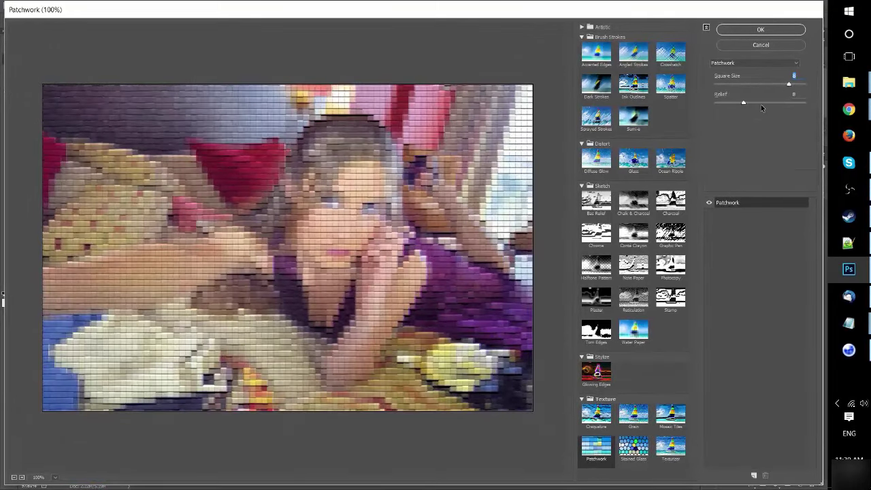
{"action": "left_click_drag", "start_coordinate": [746, 106], "coordinate": [761, 109]}
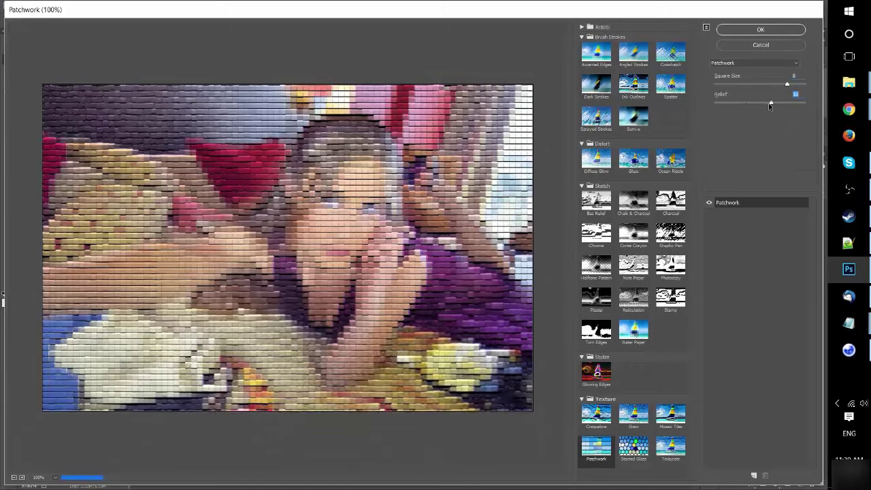